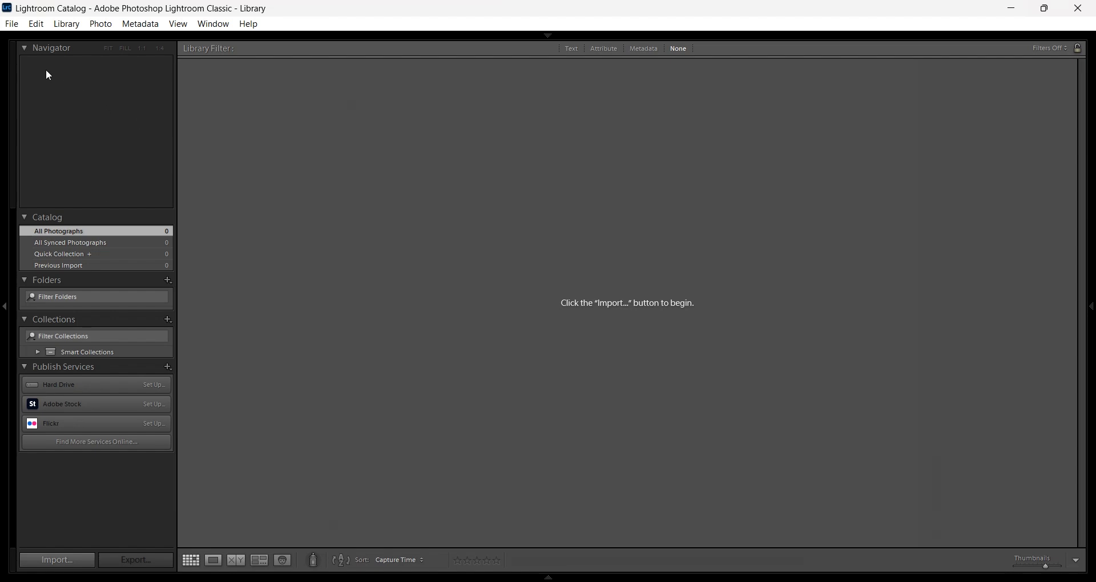
Start a new catalog and browse to Desktop > Portrait editing class files
left_click(11, 24)
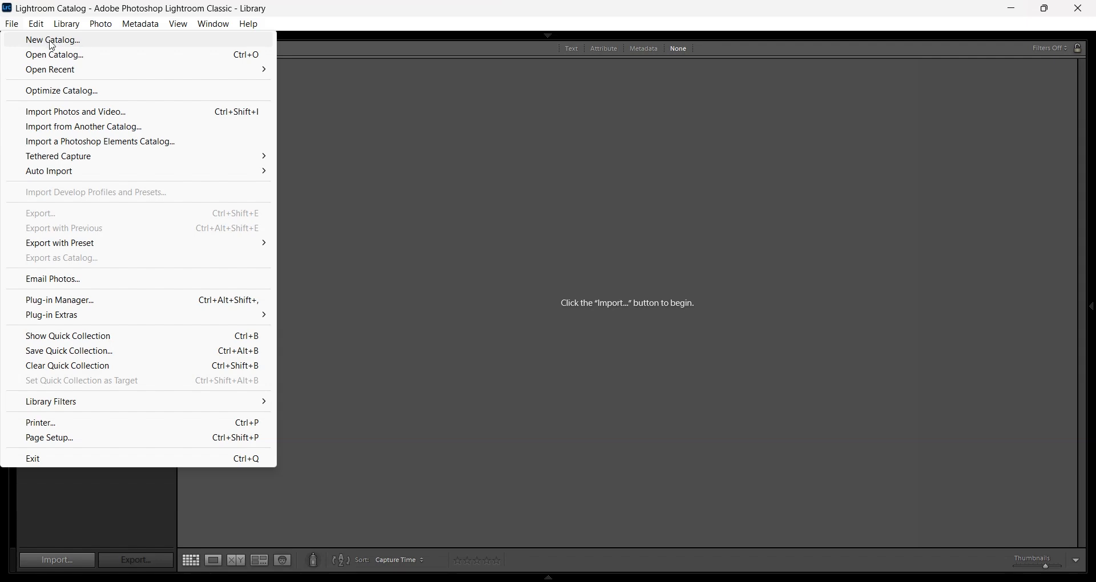
mouse_move(96, 25)
mouse_move(11, 24)
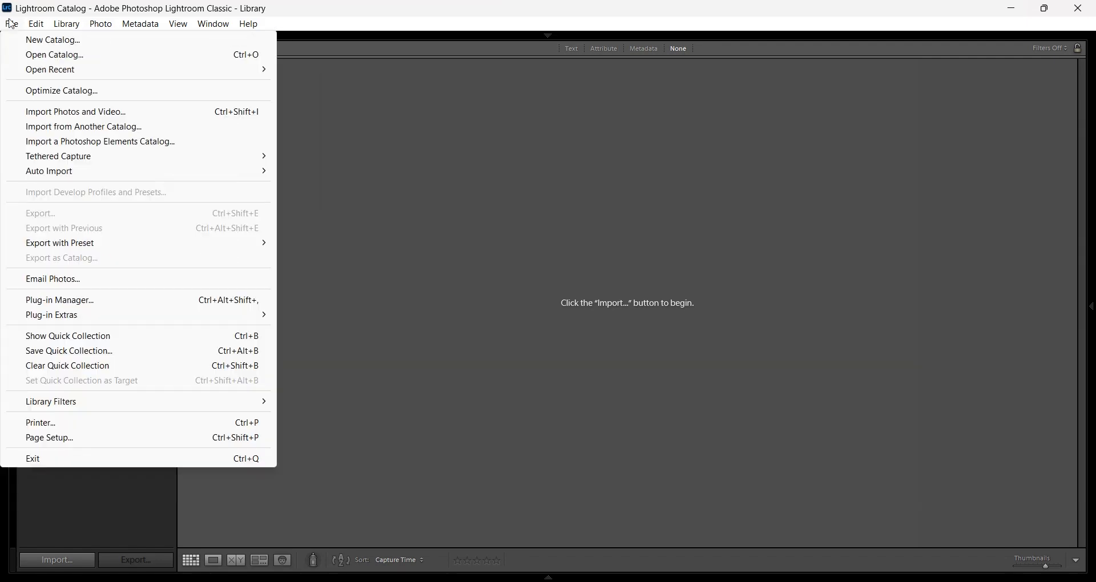
left_click(40, 42)
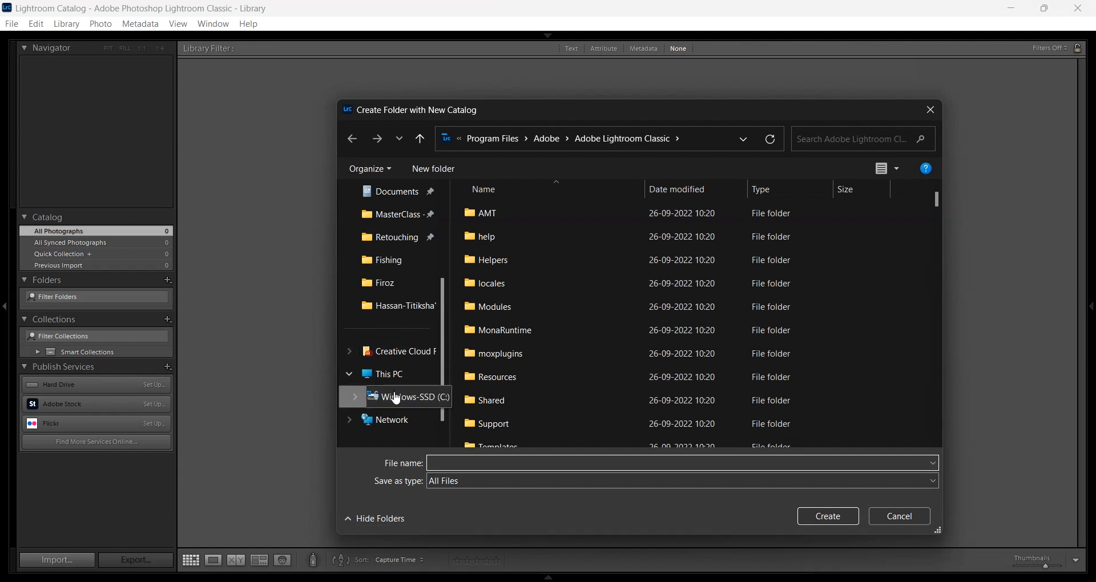
scroll(392, 311, "up", 2)
left_click(386, 291)
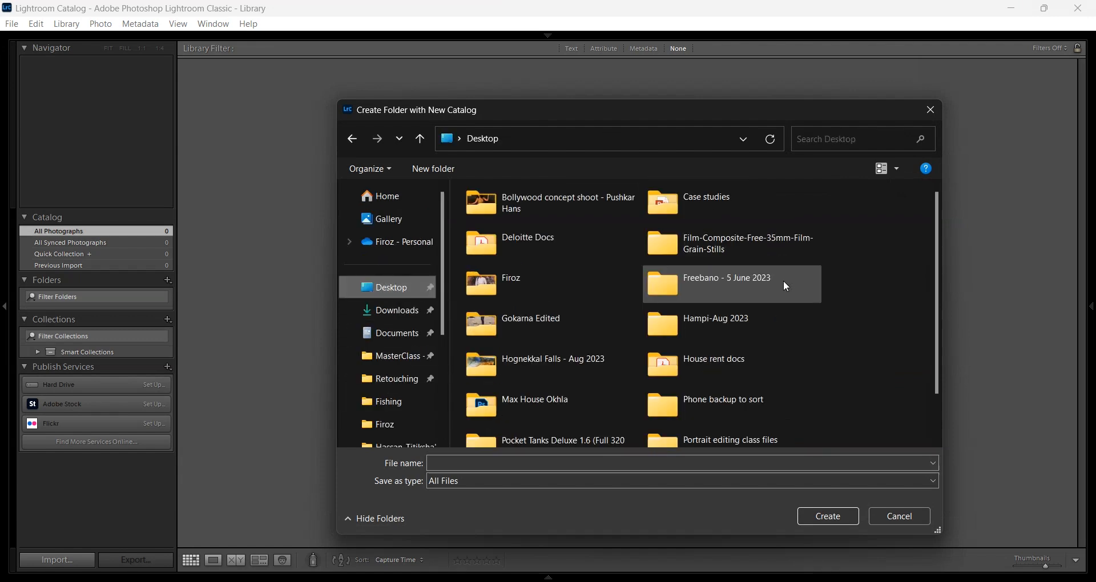
scroll(743, 272, "down", 2)
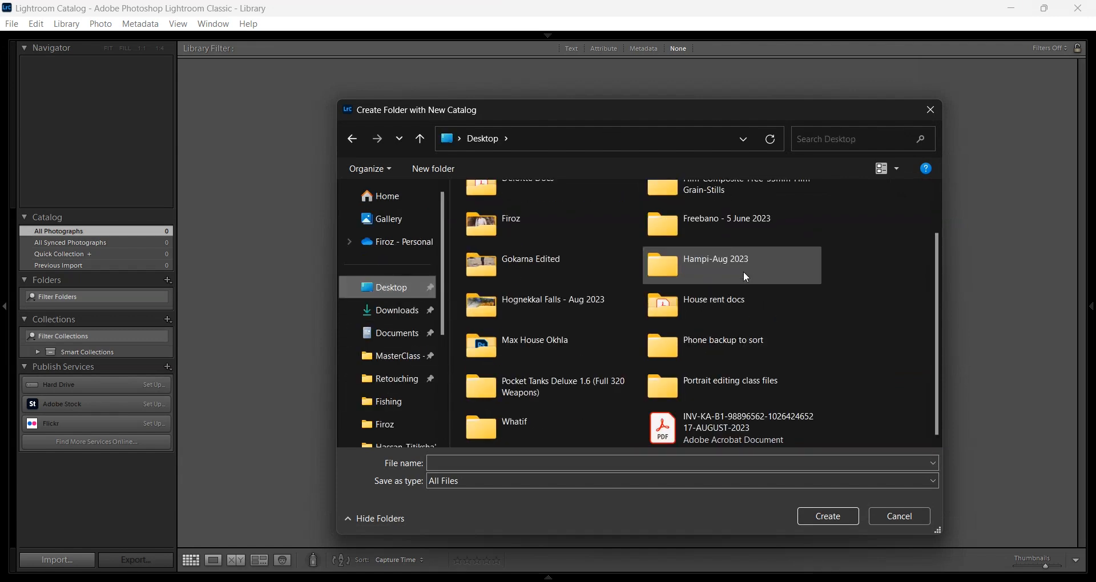
double_click(719, 387)
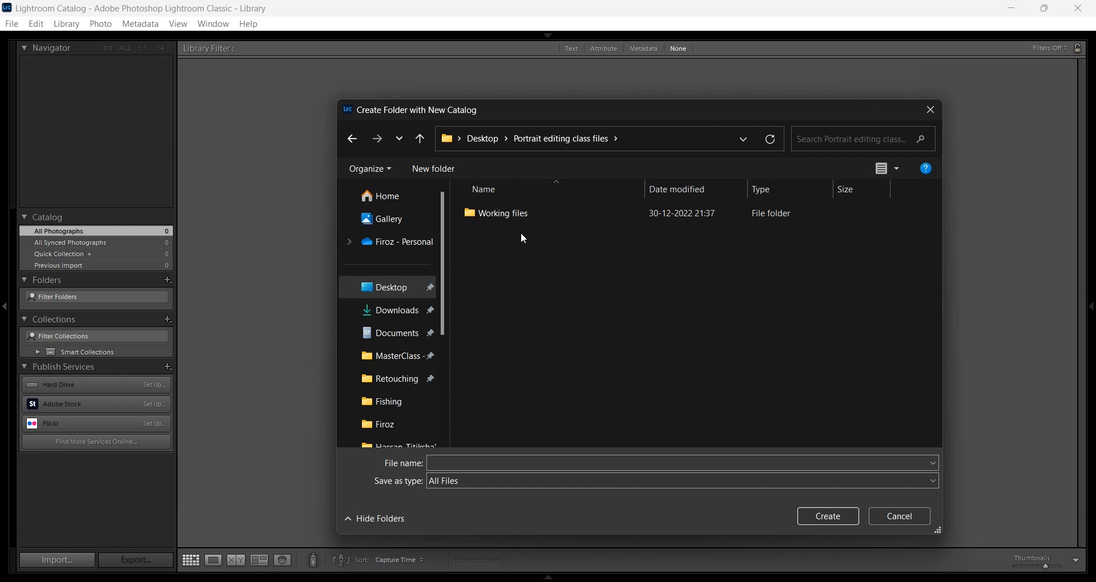
Create a new folder named Lr Cat there and open it
left_click(451, 174)
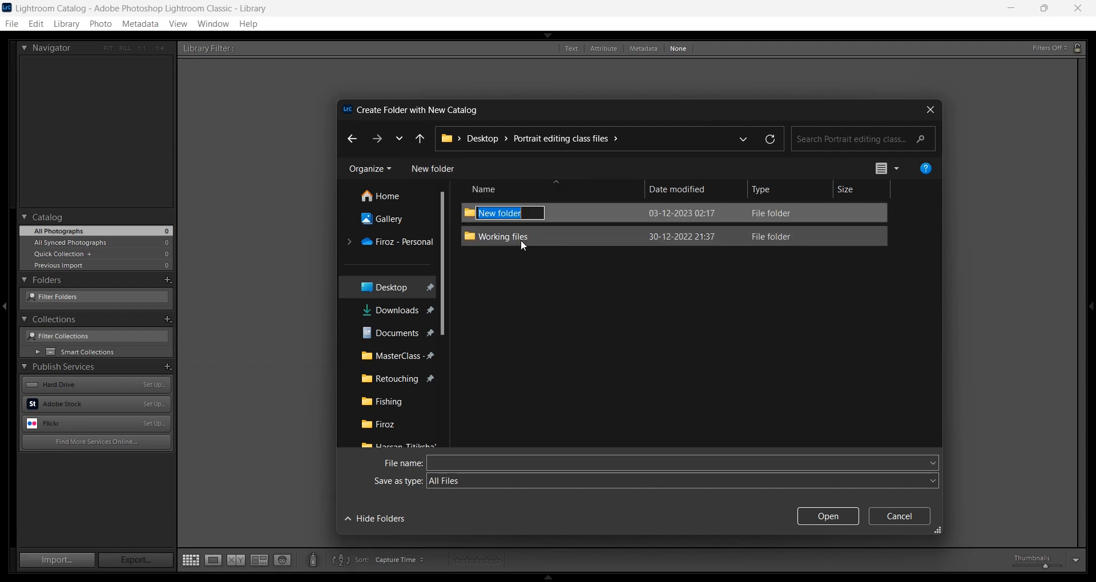
type("Lr Cat")
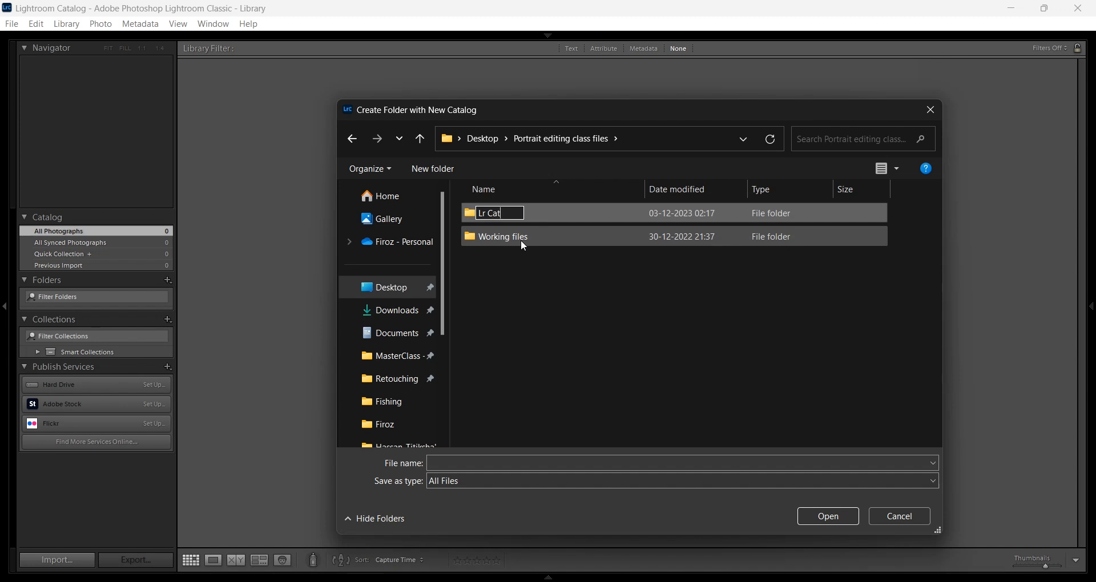
key("Return")
double_click(553, 224)
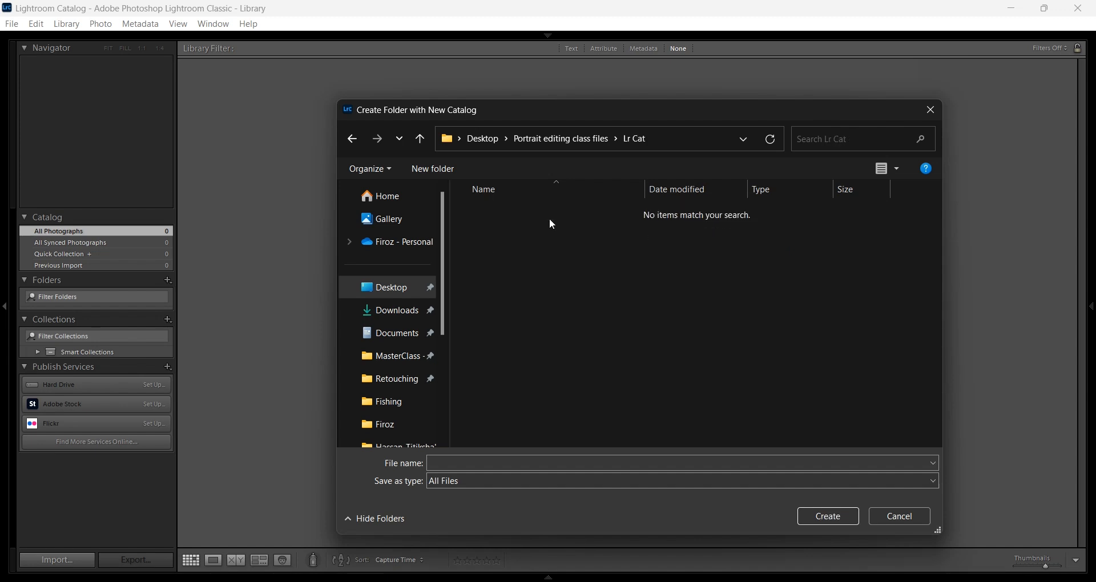
Name the catalog file 'Portrait editing', correcting the mistyped capital O
left_click(506, 464)
type("POrt")
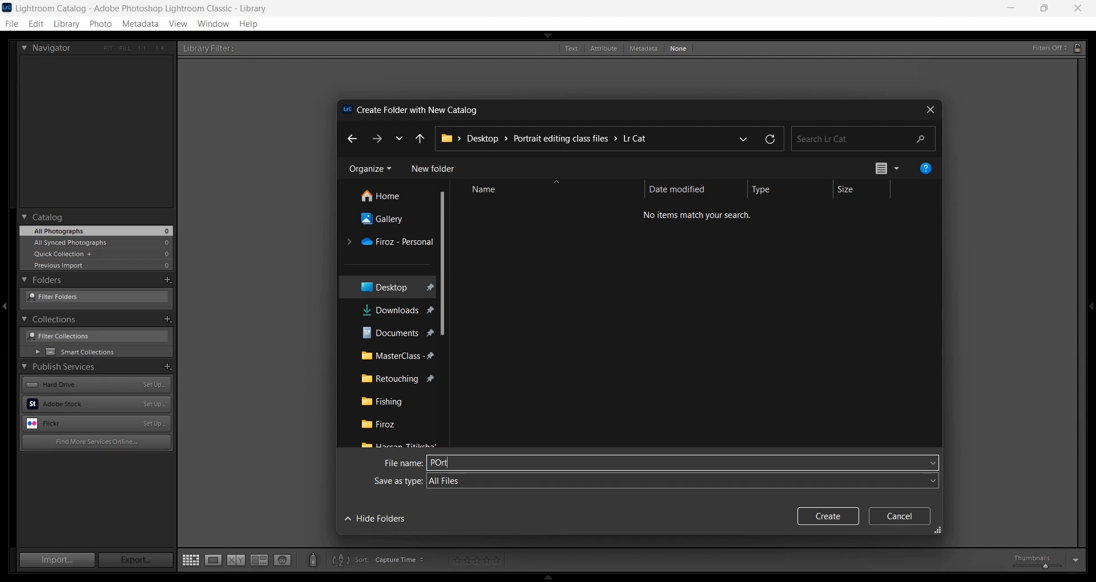
type("rait editing")
left_click_drag(445, 462, 437, 462)
type("o")
Create the Portrait editing catalog and skip the old catalog's backup until next week
left_click(841, 517)
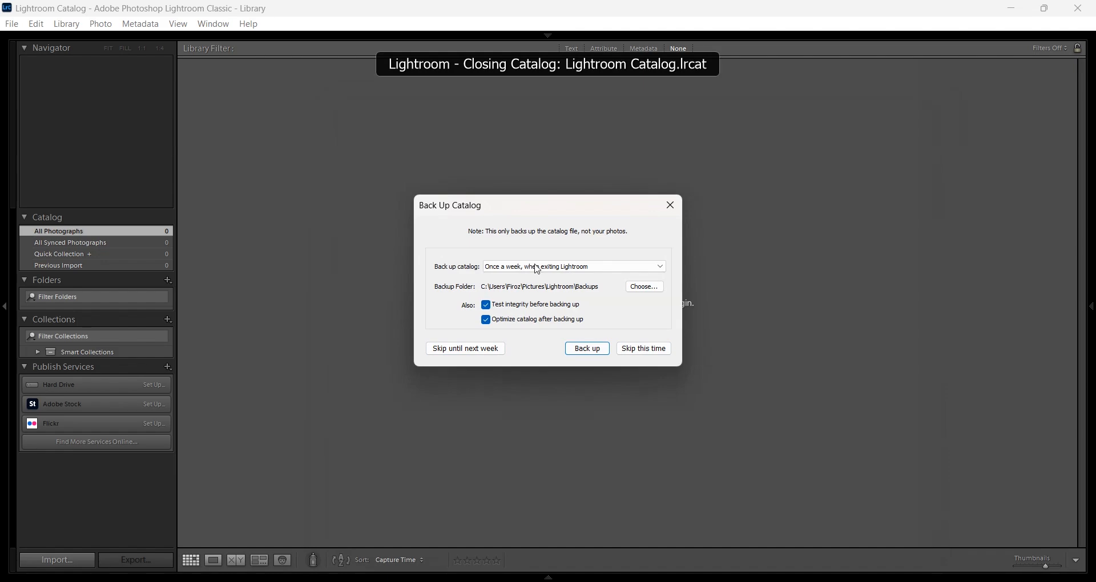
left_click(466, 349)
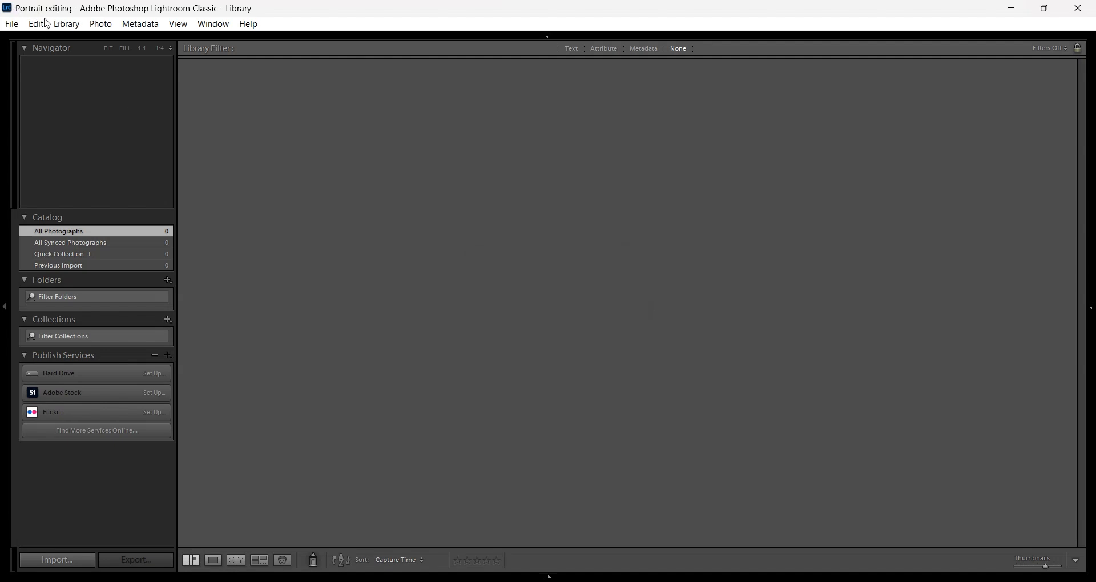
Import the seven checked photos from Desktop > Portrait editing class files
left_click(11, 25)
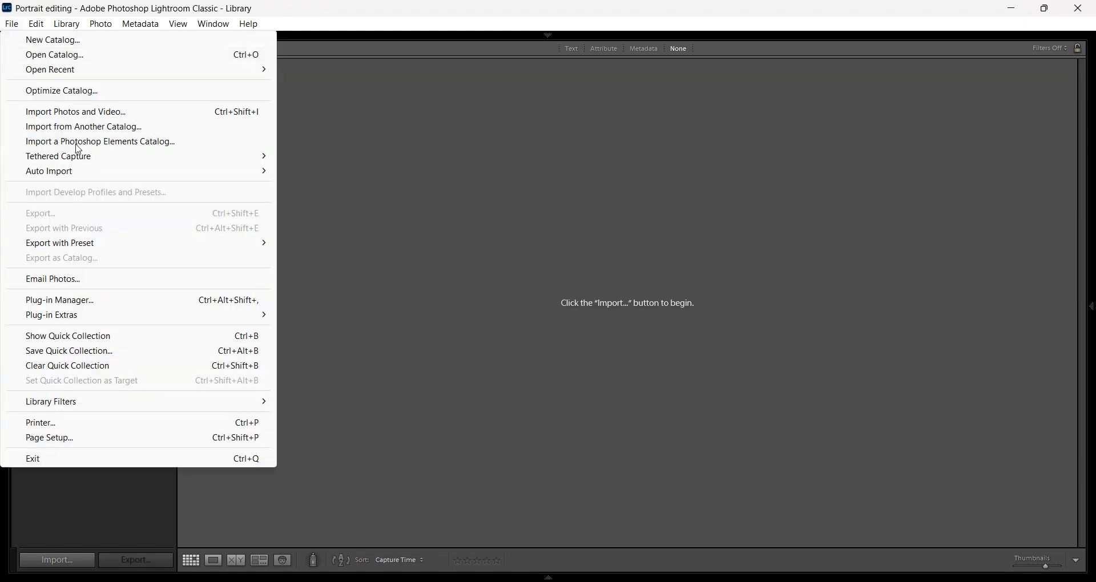
left_click(451, 428)
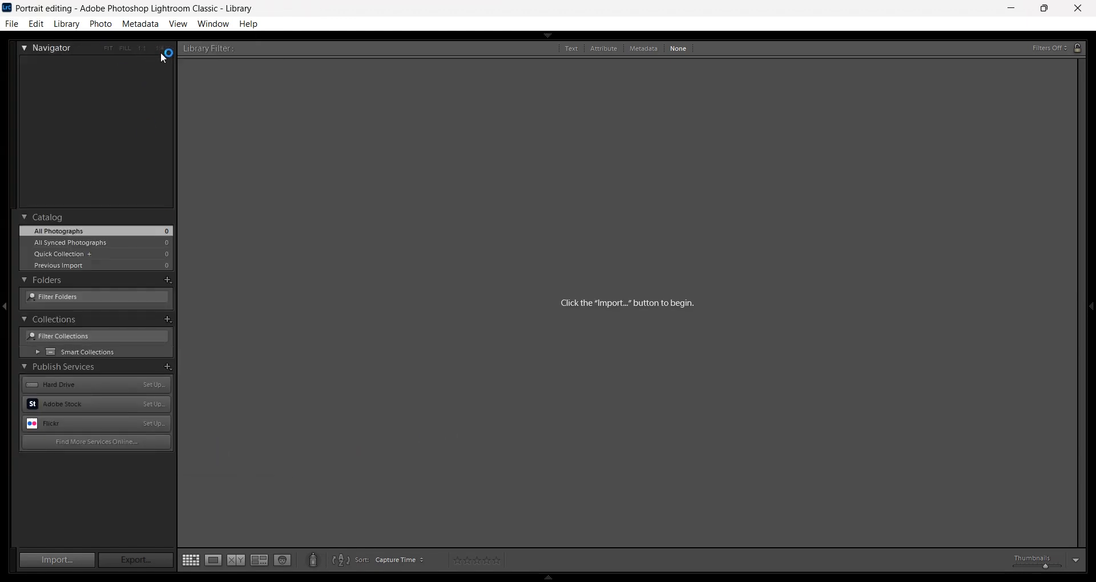
left_click(67, 562)
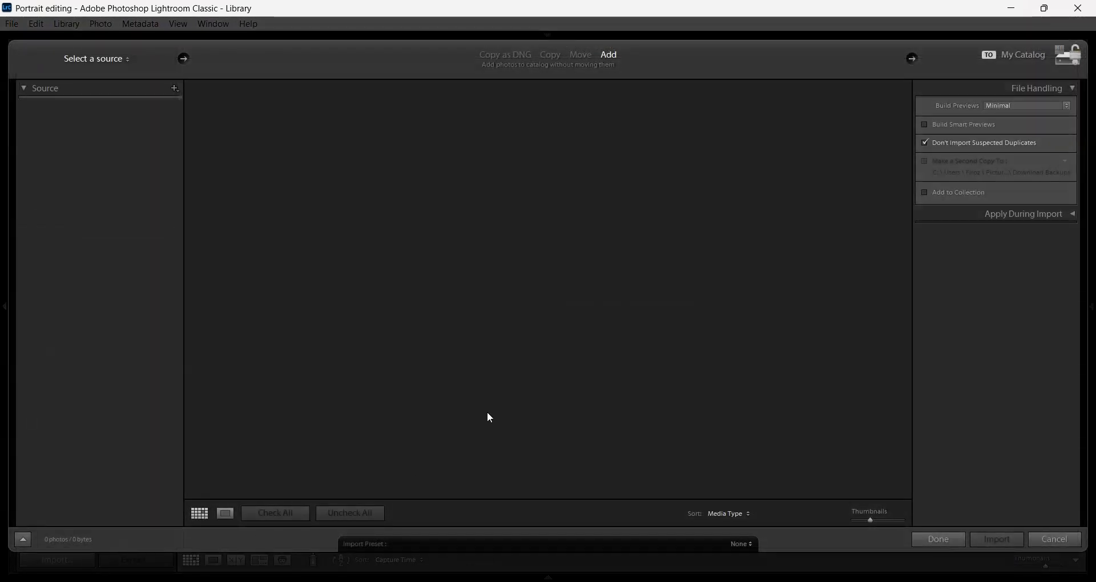
left_click(114, 60)
left_click(97, 108)
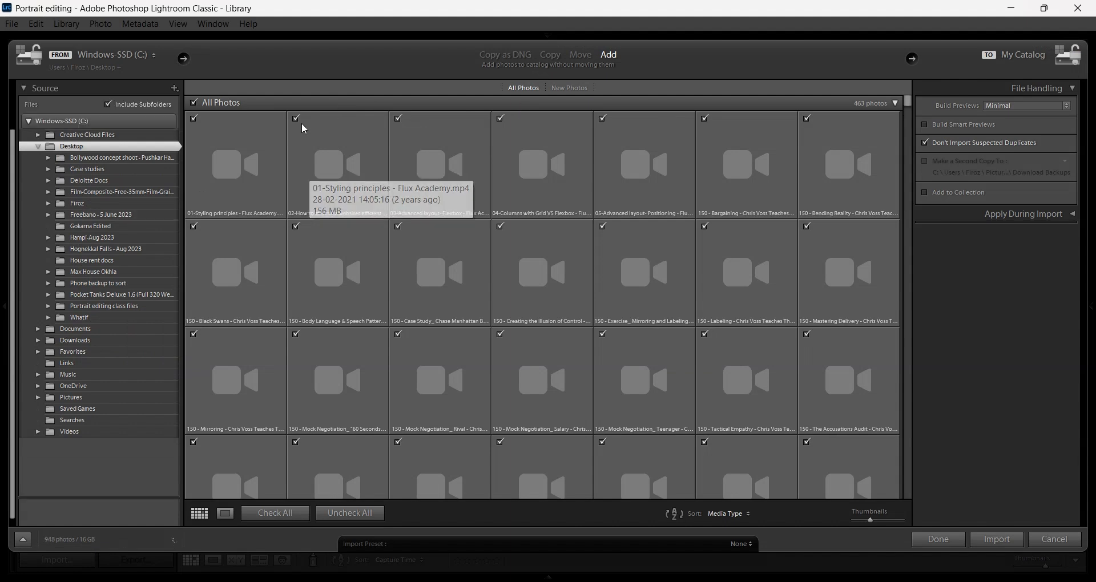
left_click(142, 227)
left_click(78, 386)
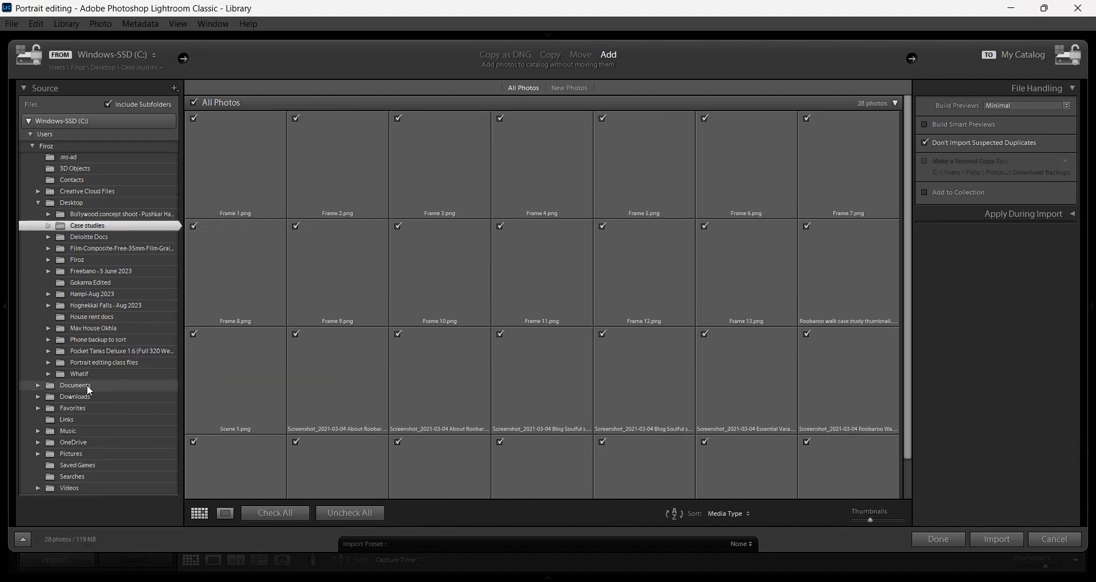
left_click(85, 365)
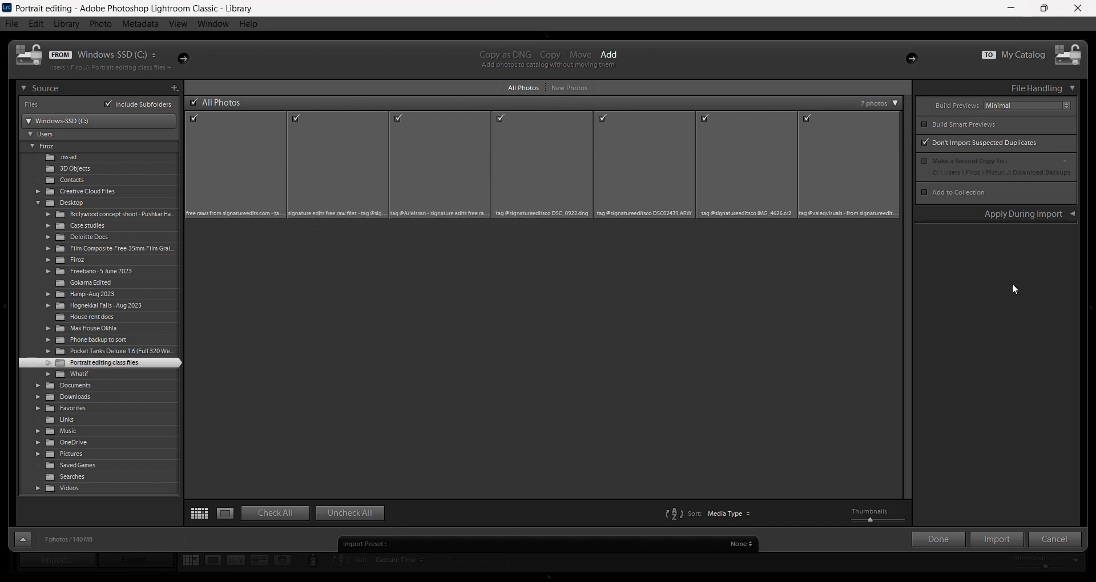
left_click(1006, 545)
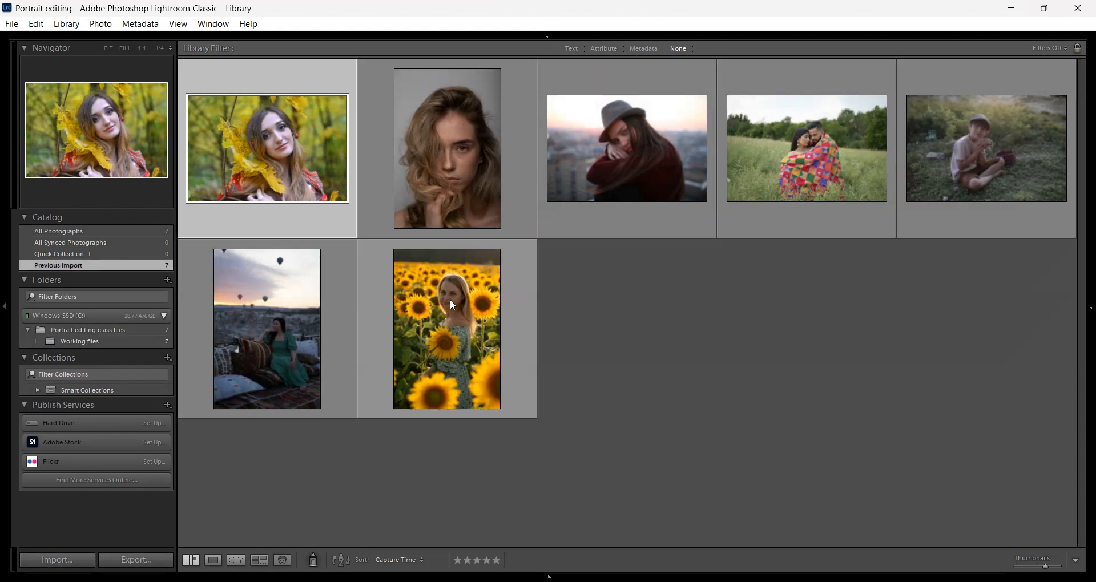
Click empty grid space to deselect the first imported photo
left_click(752, 368)
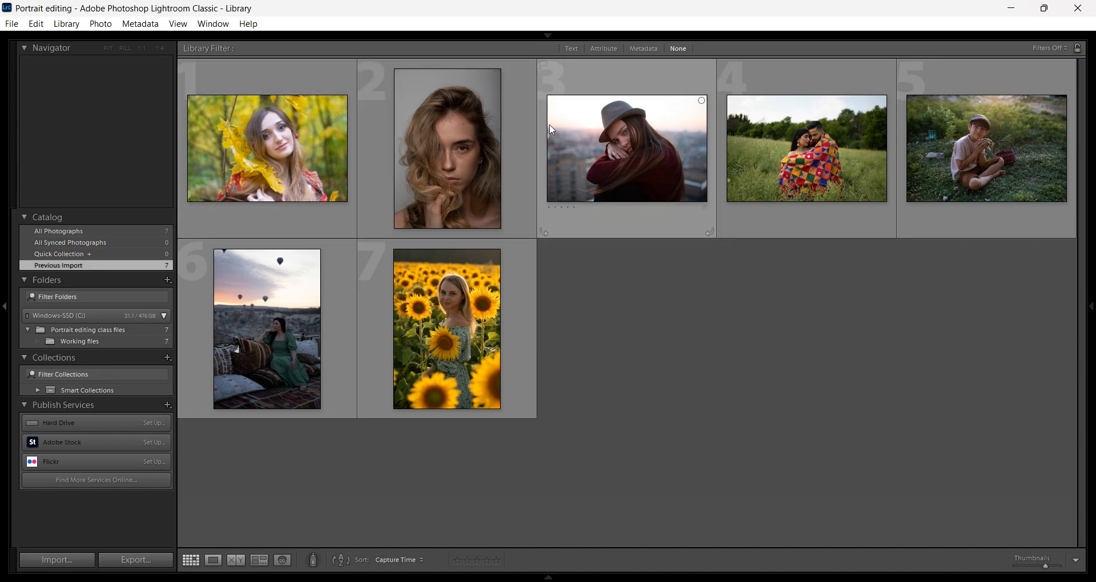
Dock the right-hand panel group and pin the module picker bar at the top
mouse_move(1091, 313)
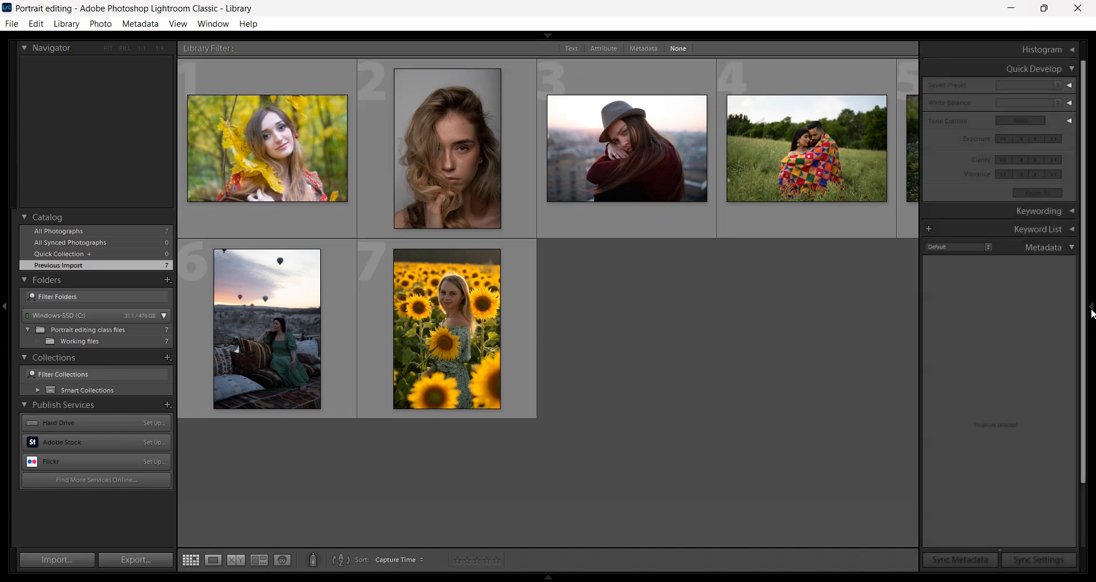
left_click(1091, 313)
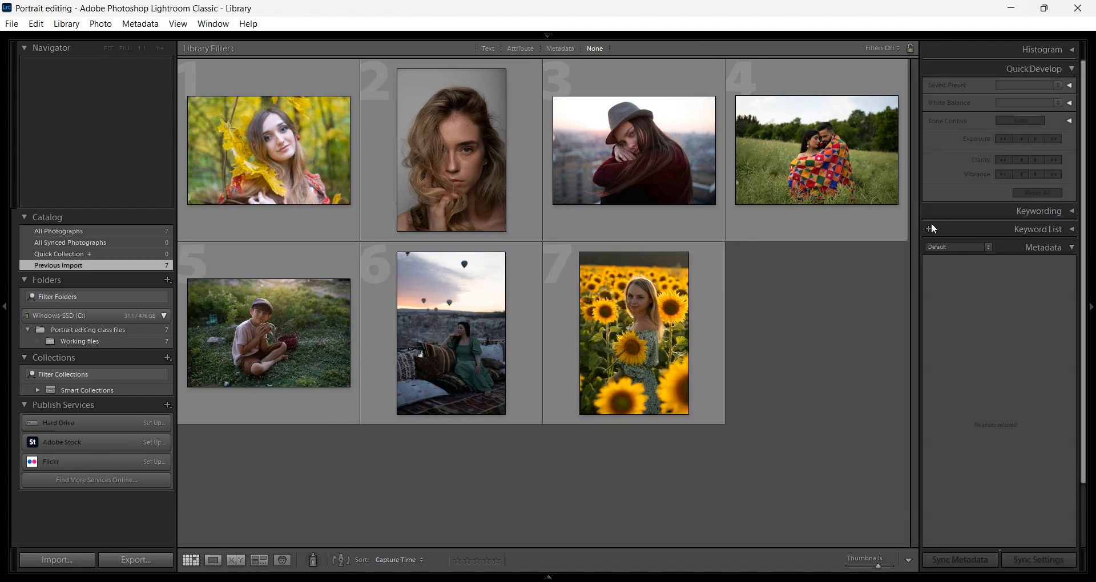
left_click(549, 37)
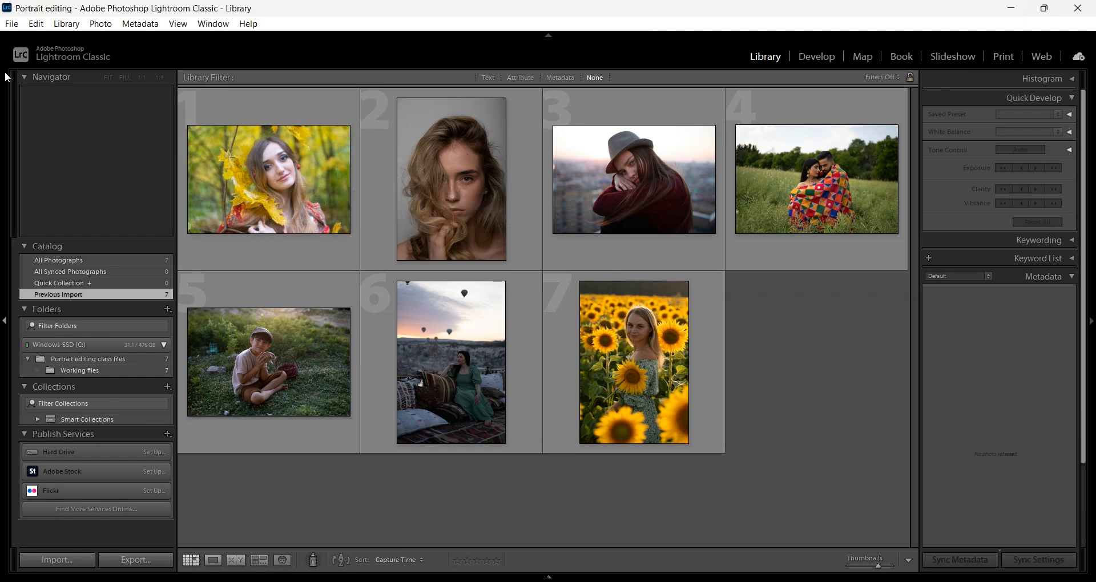
Select the woman-among-leaves photo and expand its Histogram panel
left_click(258, 174)
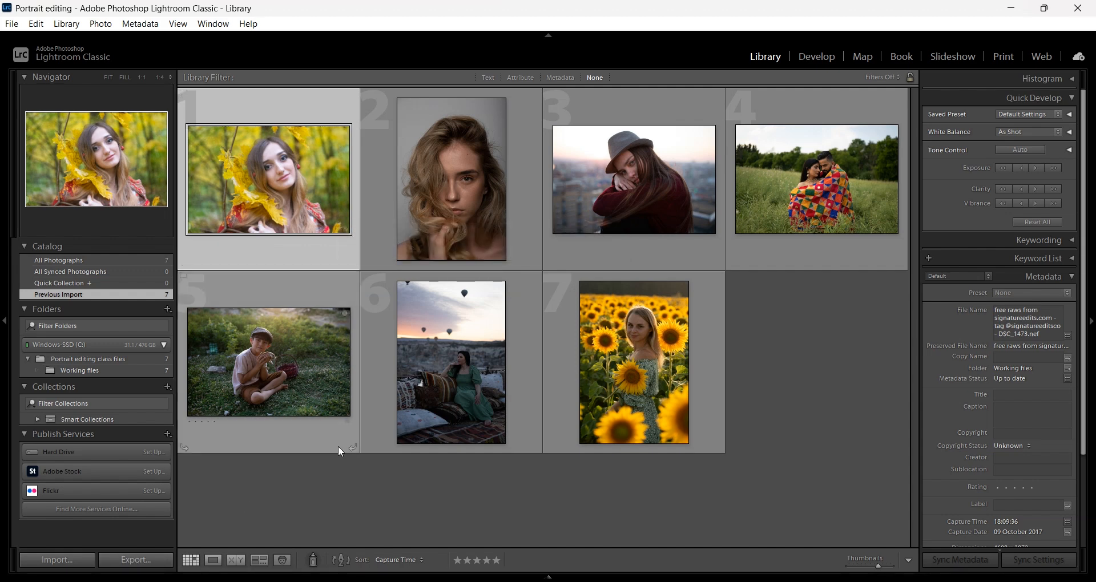
left_click(371, 525)
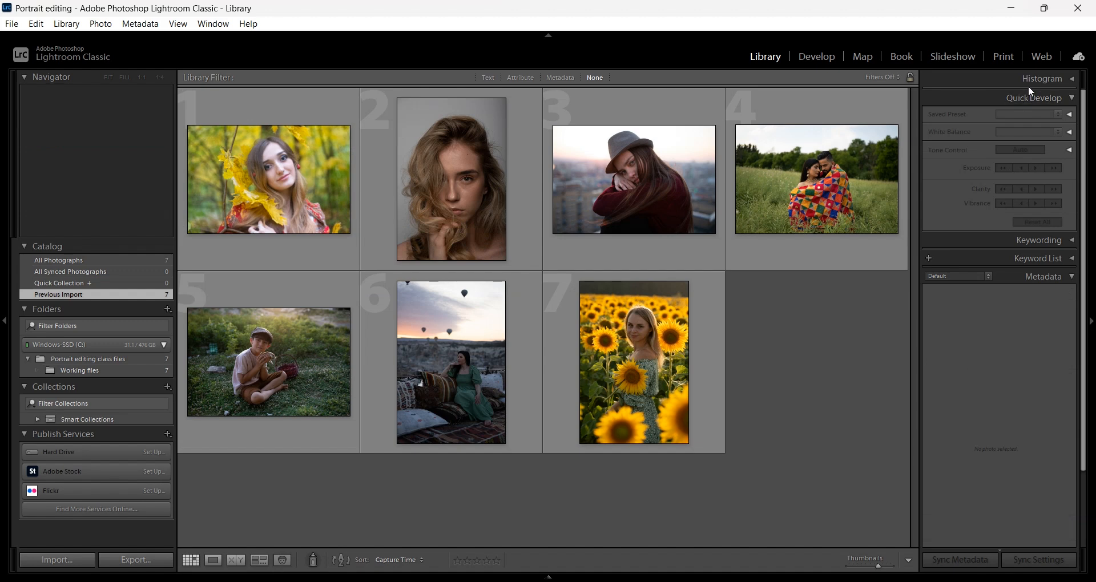
left_click(252, 195)
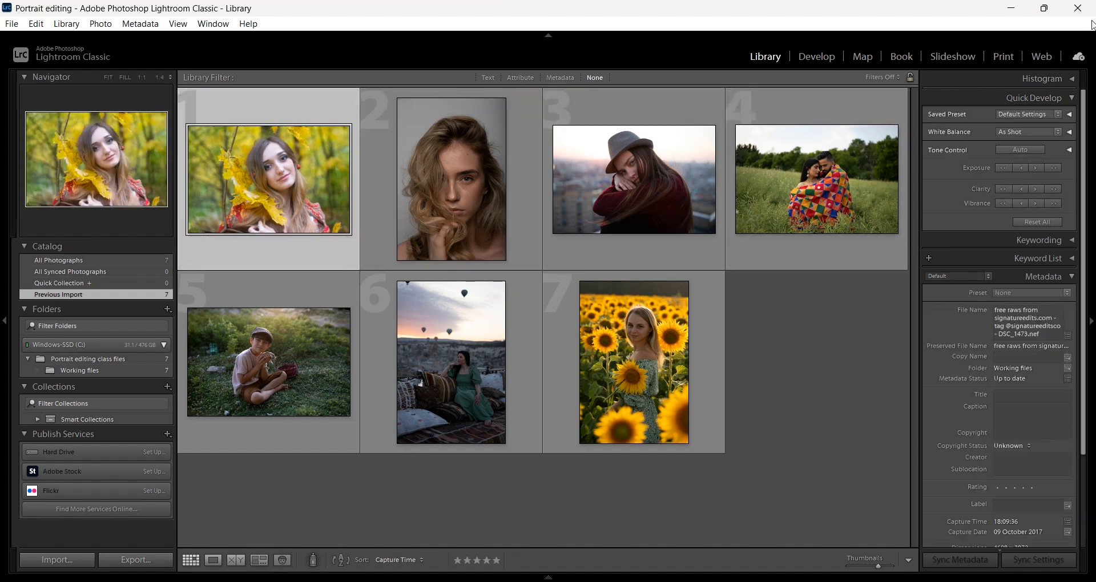
left_click(1074, 80)
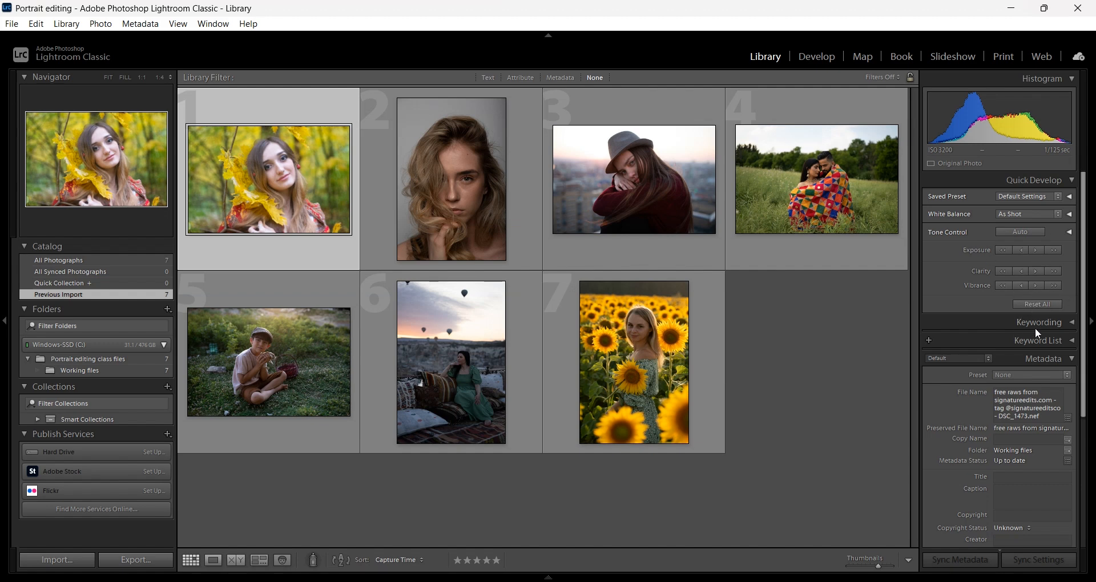
Scroll through the right-hand panels back to Quick Develop and clear the selection
scroll(1003, 352, "down", 3)
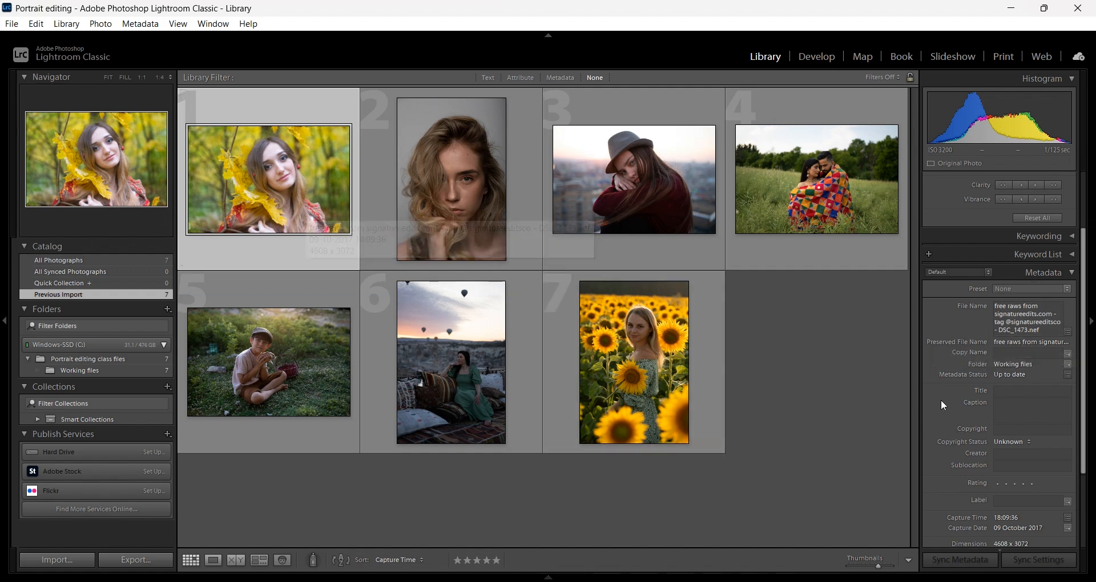
scroll(1040, 442, "down", 3)
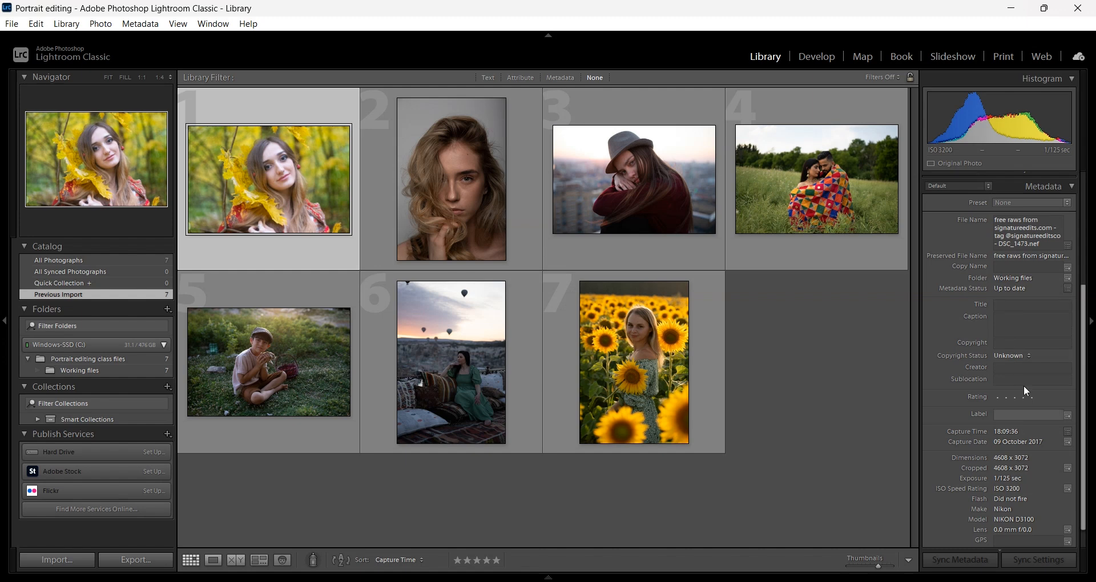
scroll(1022, 412, "down", 1)
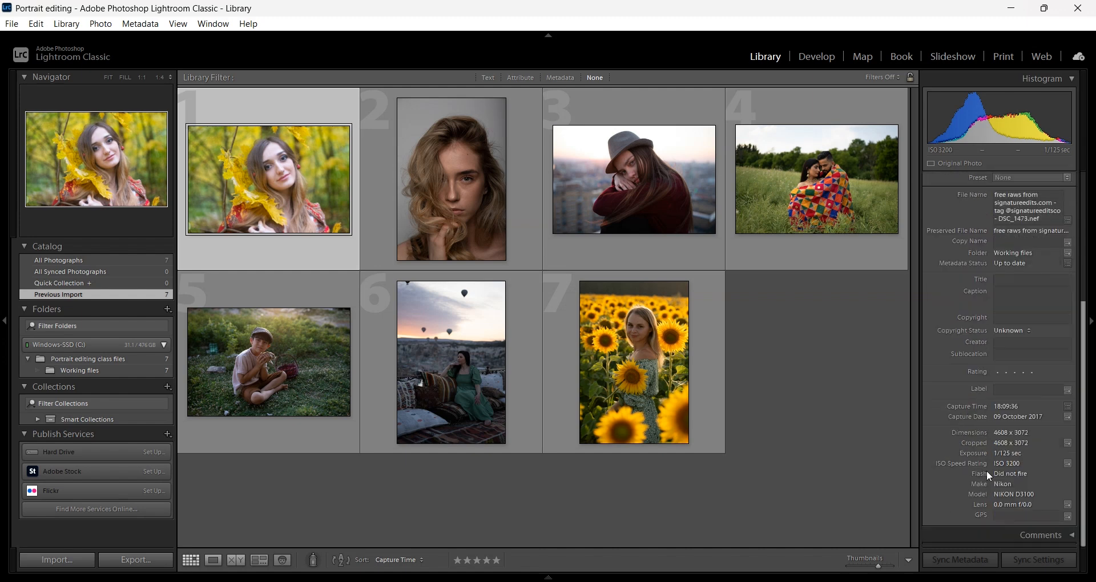
scroll(1009, 444, "up", 6)
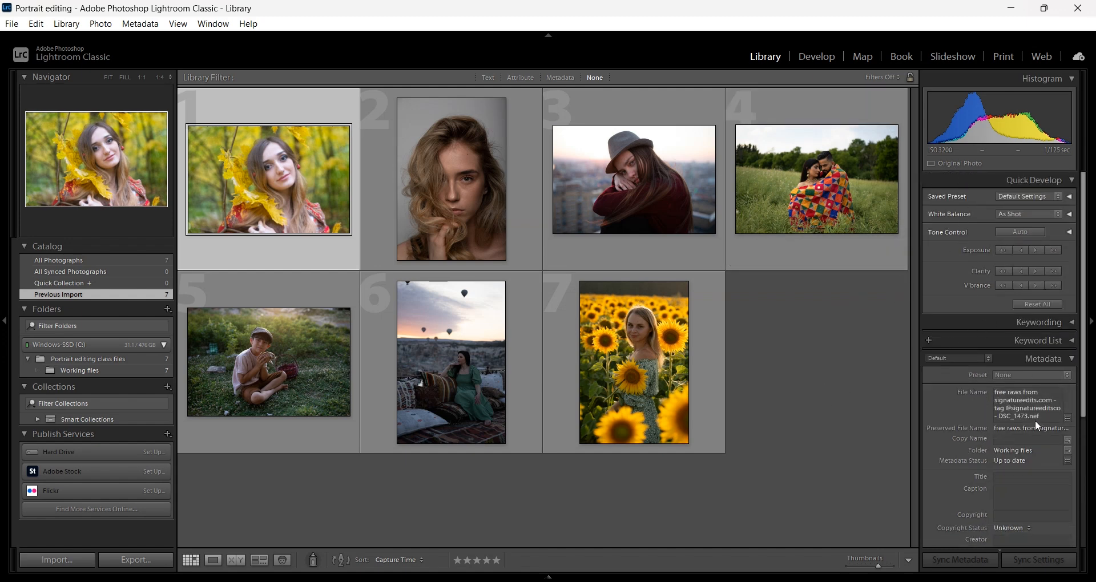
left_click(875, 437)
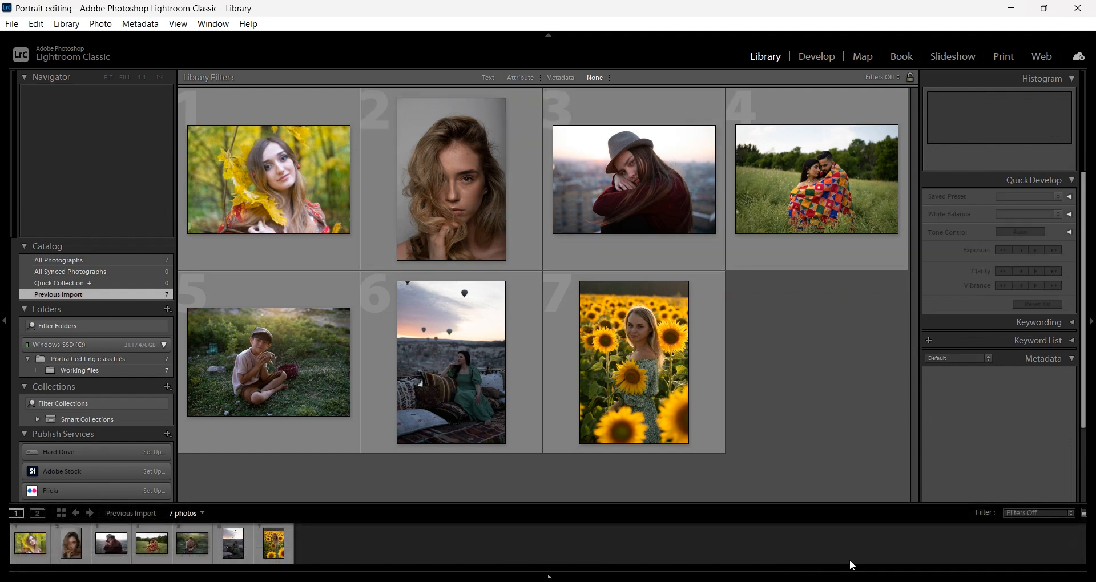
Pin the filmstrip and select the curly-haired and hat portraits
left_click(548, 578)
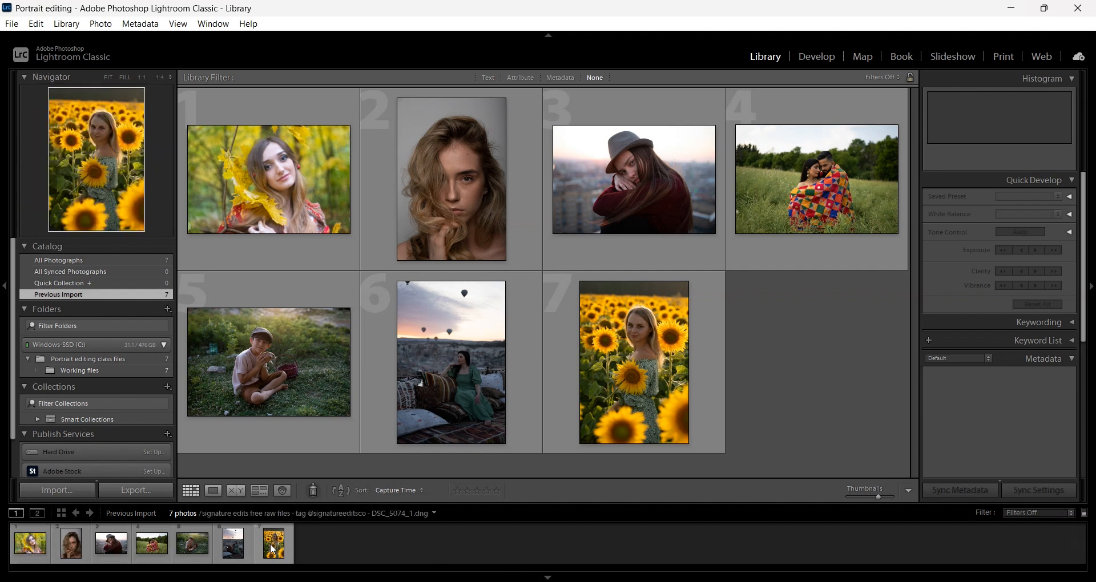
left_click(73, 550)
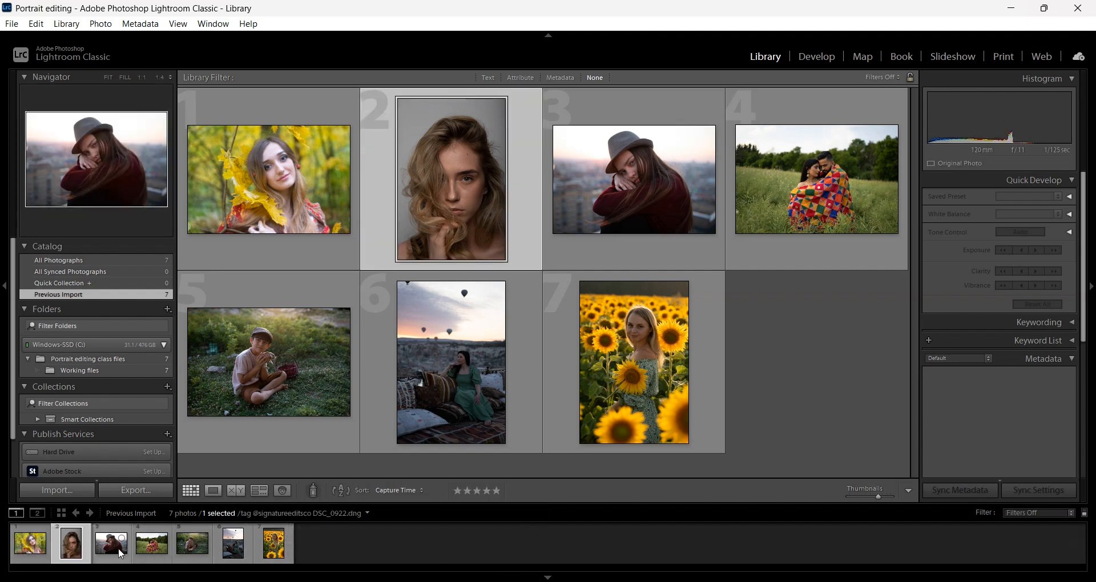
left_click(118, 549)
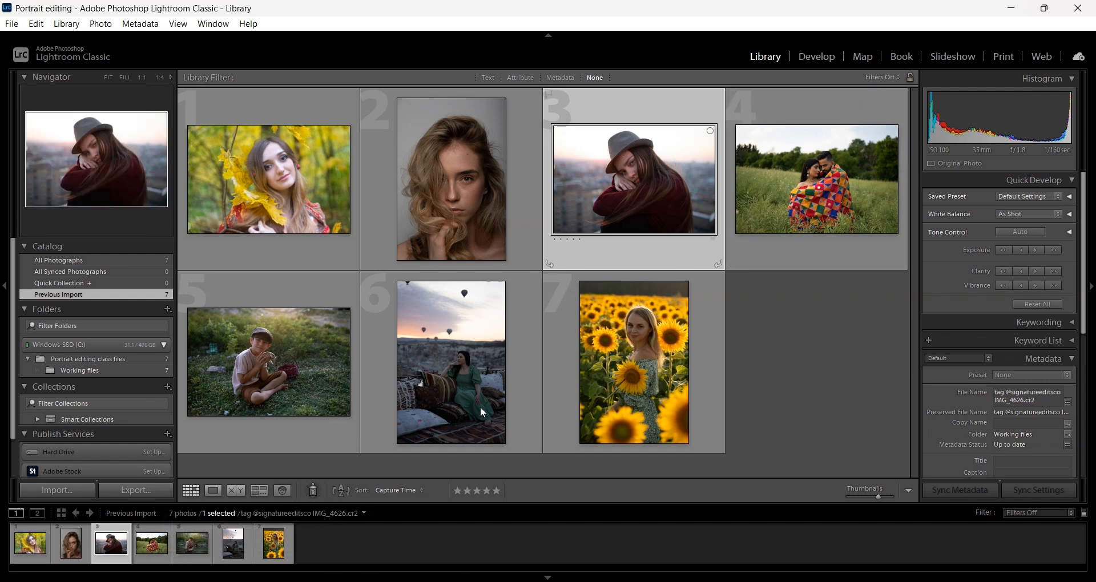
View the hat portrait in Loupe, Compare it with the couple photo, then Survey and People view
left_click(212, 492)
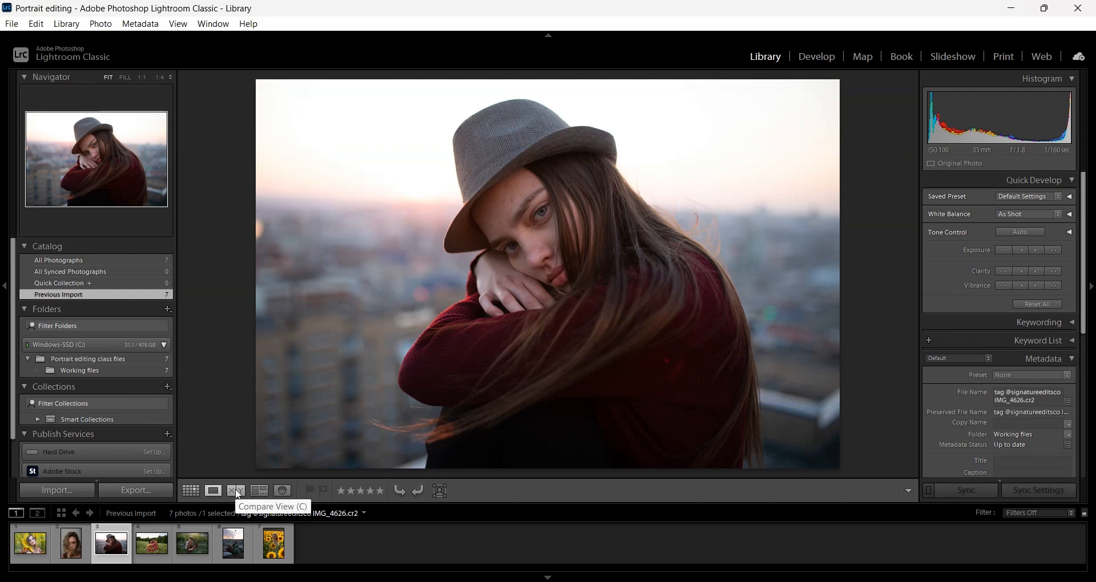
left_click(237, 491)
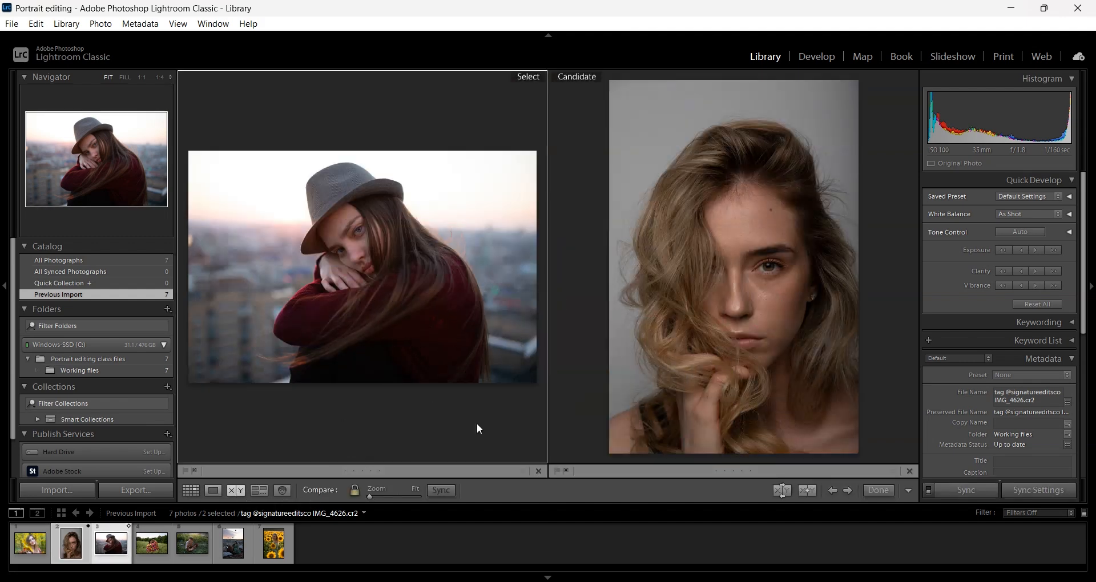
left_click(152, 543)
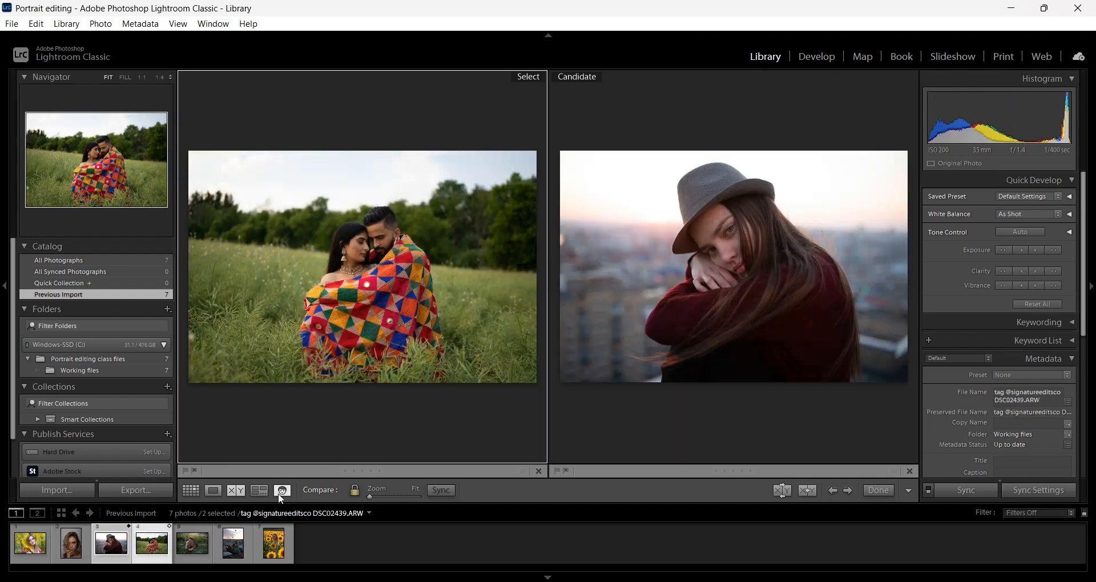
left_click(254, 493)
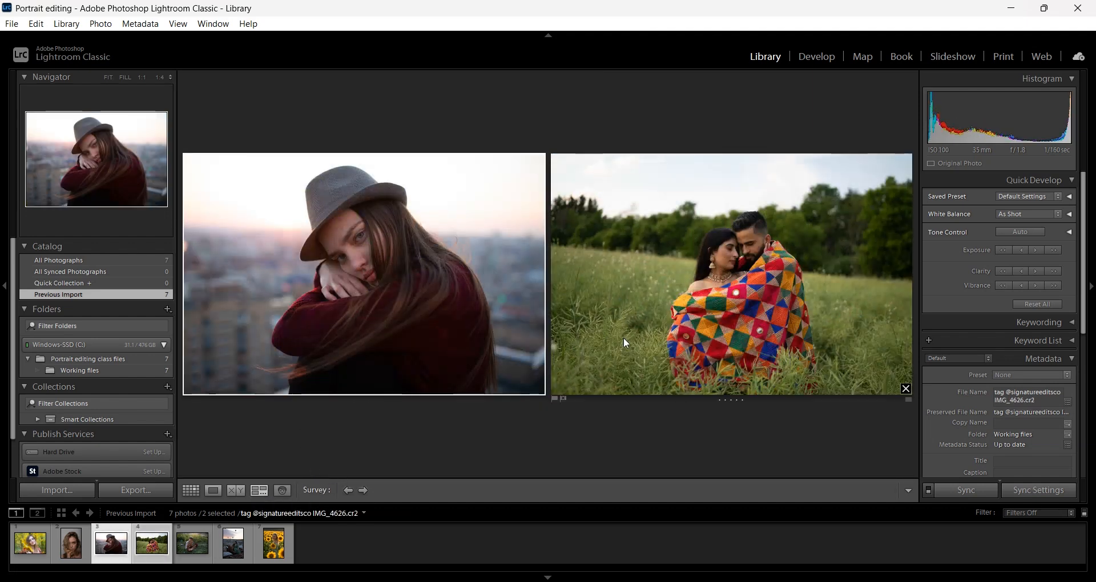
left_click(283, 491)
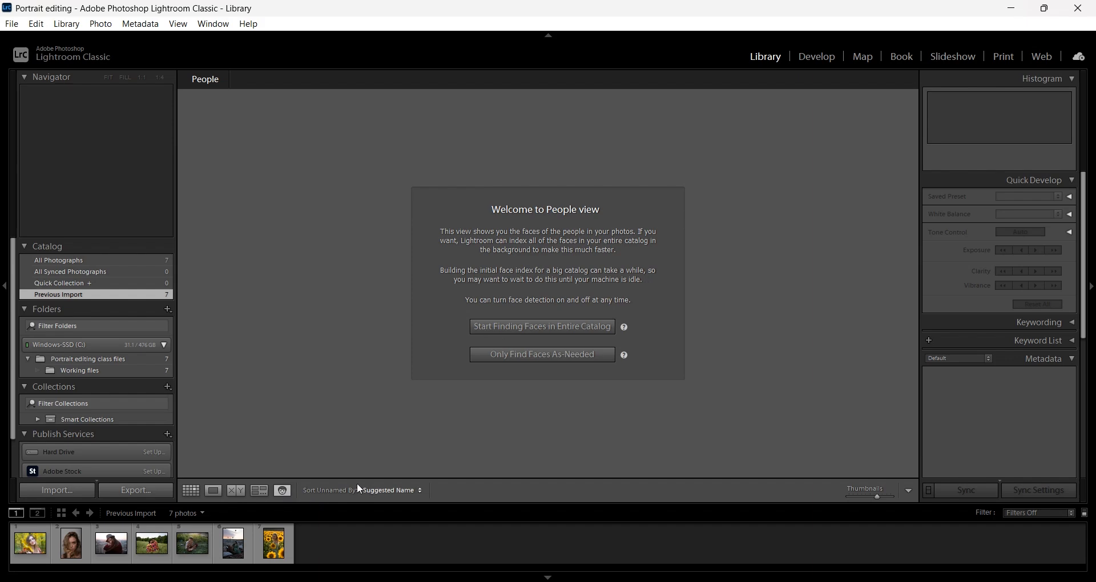
Return to Grid view, select the hat portrait, and open it in Develop
left_click(191, 492)
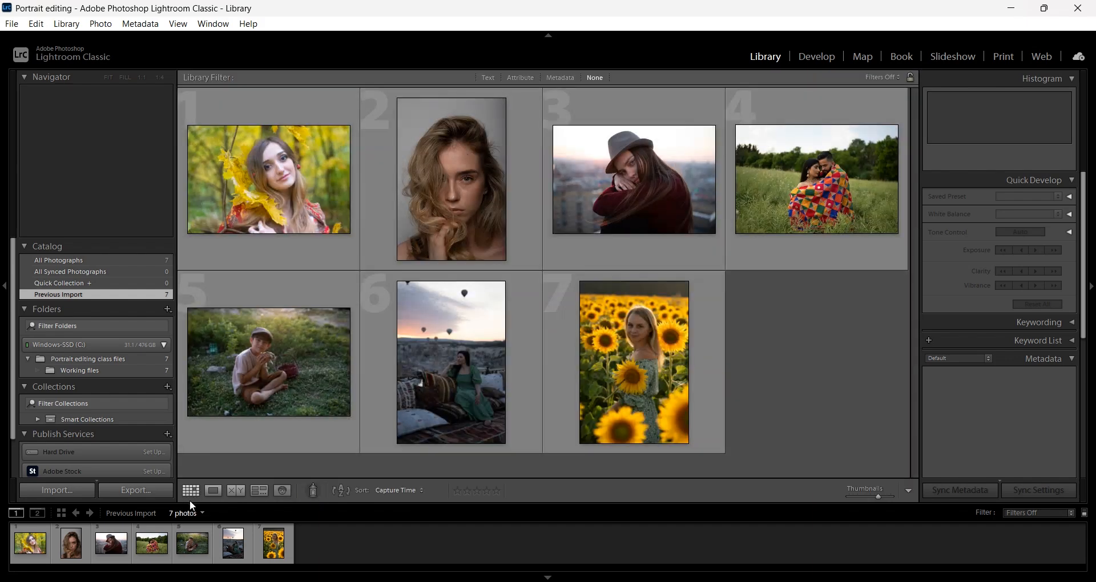
left_click(209, 492)
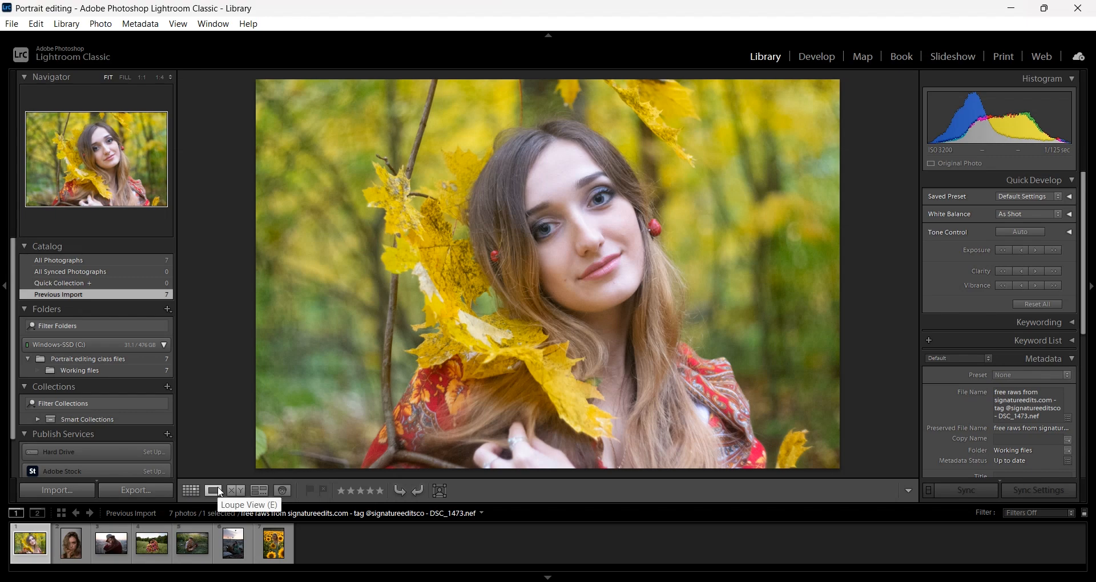
left_click(191, 492)
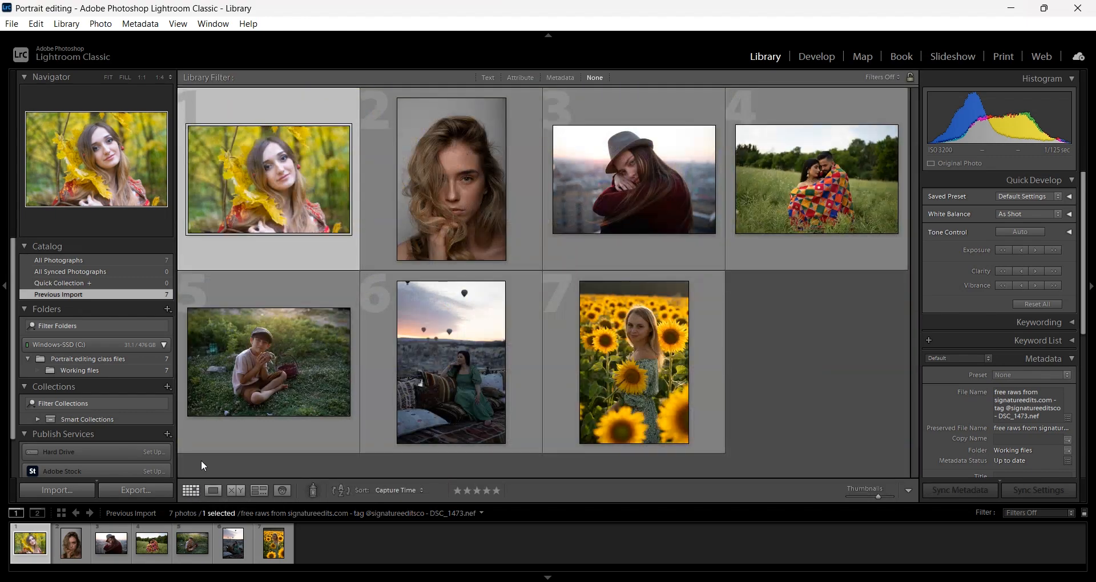
left_click(782, 413)
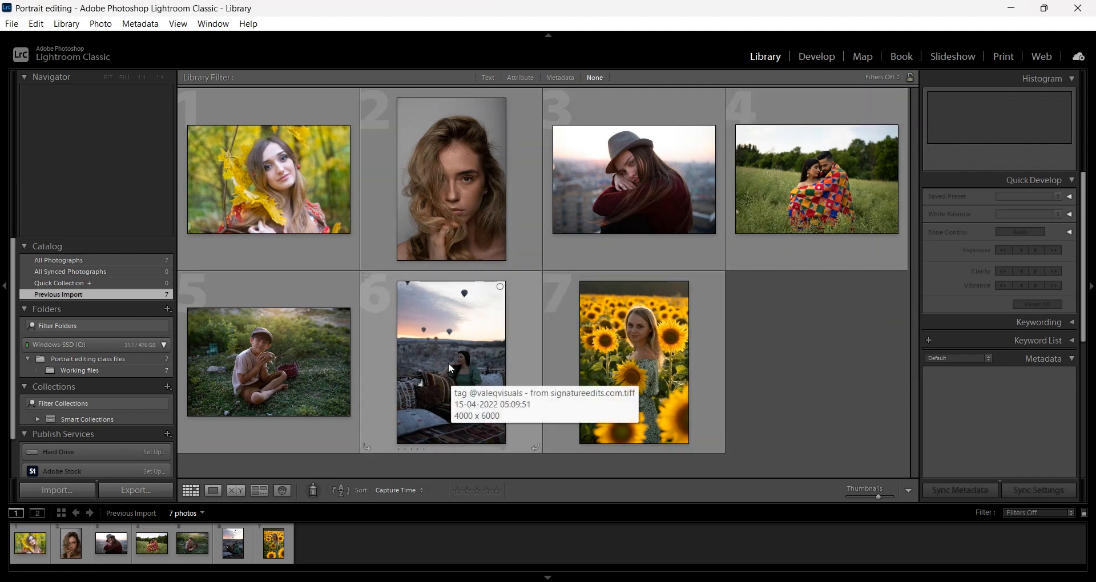
left_click(618, 189)
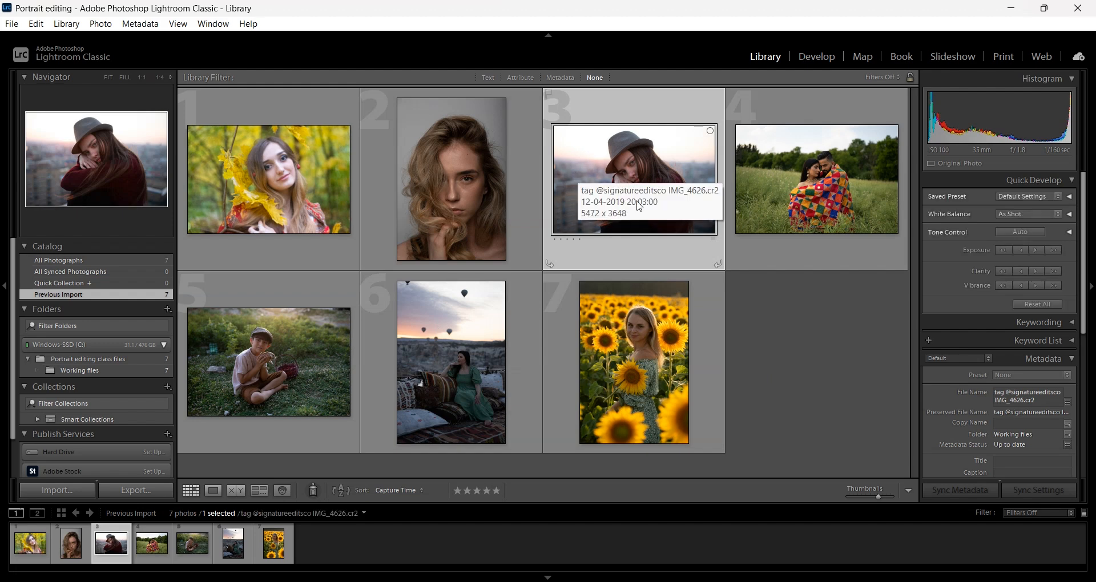
left_click(813, 60)
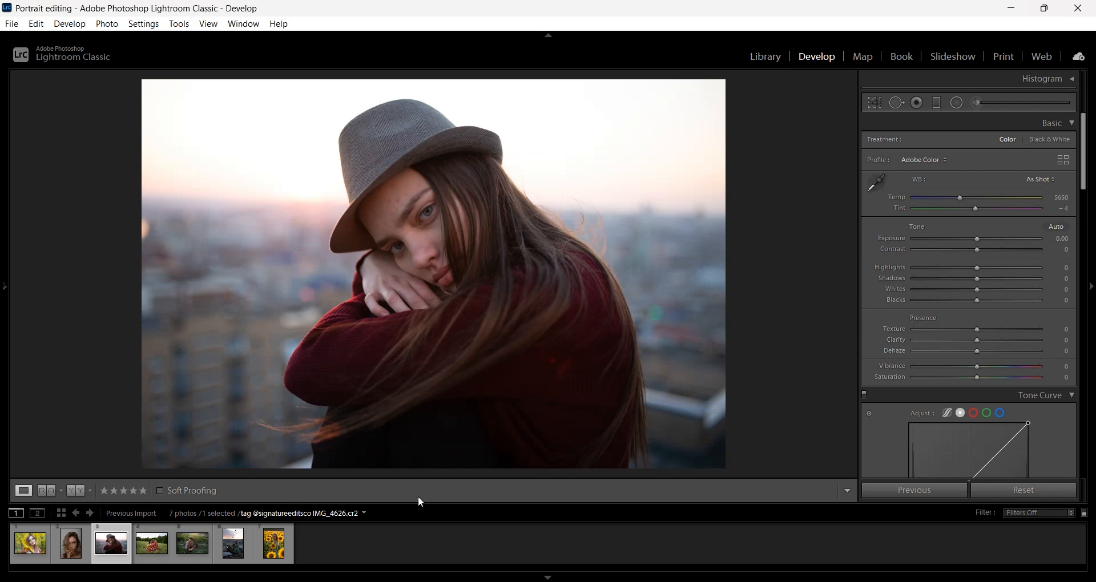
Flip through the couple, boy and balloon photos, then hide the filmstrip
left_click(147, 547)
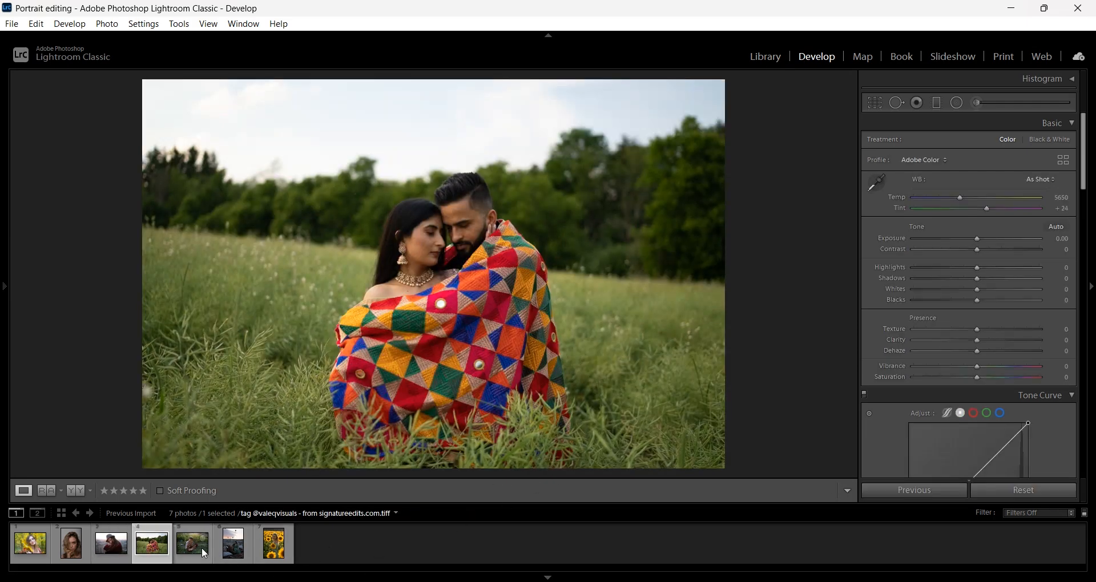
left_click(191, 548)
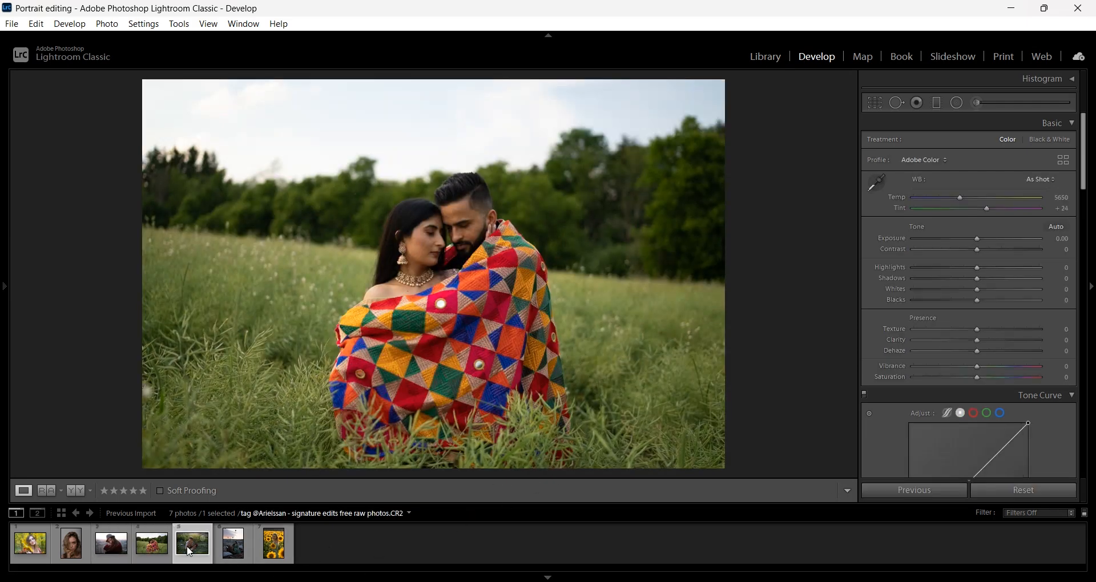
key("Right")
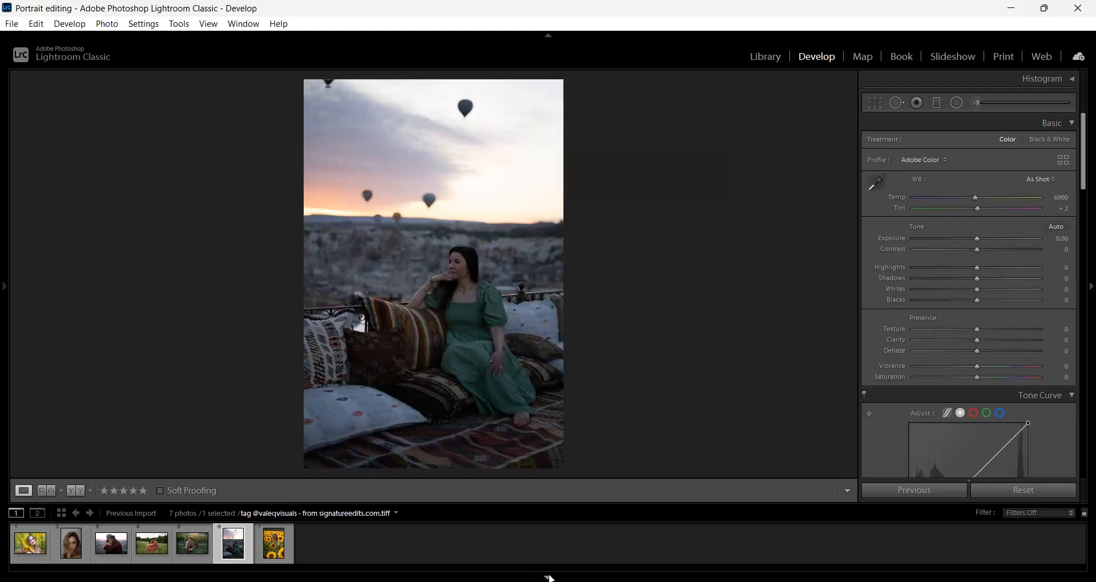
left_click(549, 578)
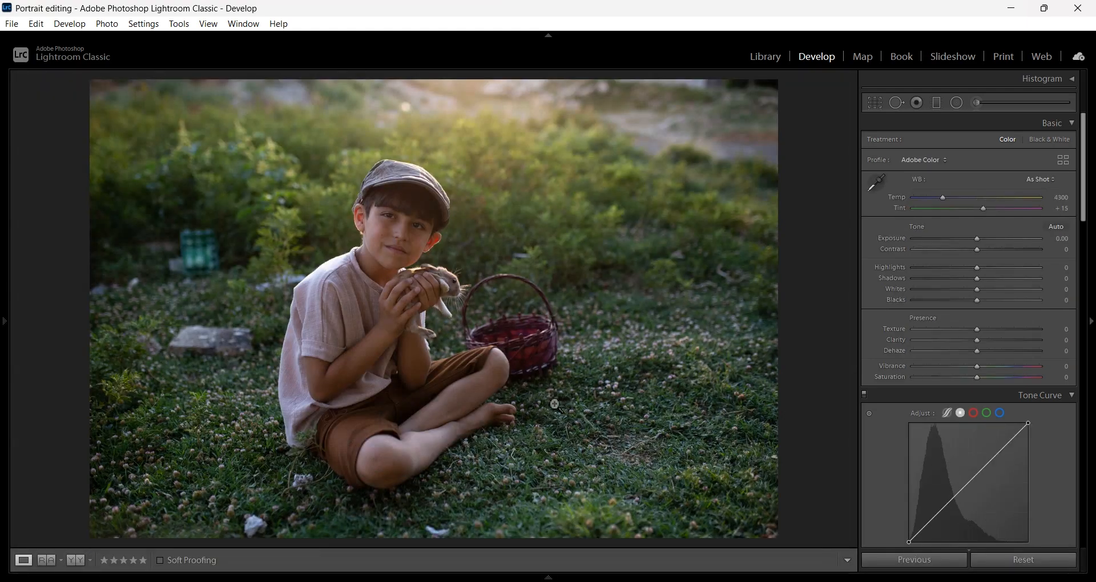
Step back to the hat portrait and expand the left Navigator and Presets panel
key("Right")
key("Left")
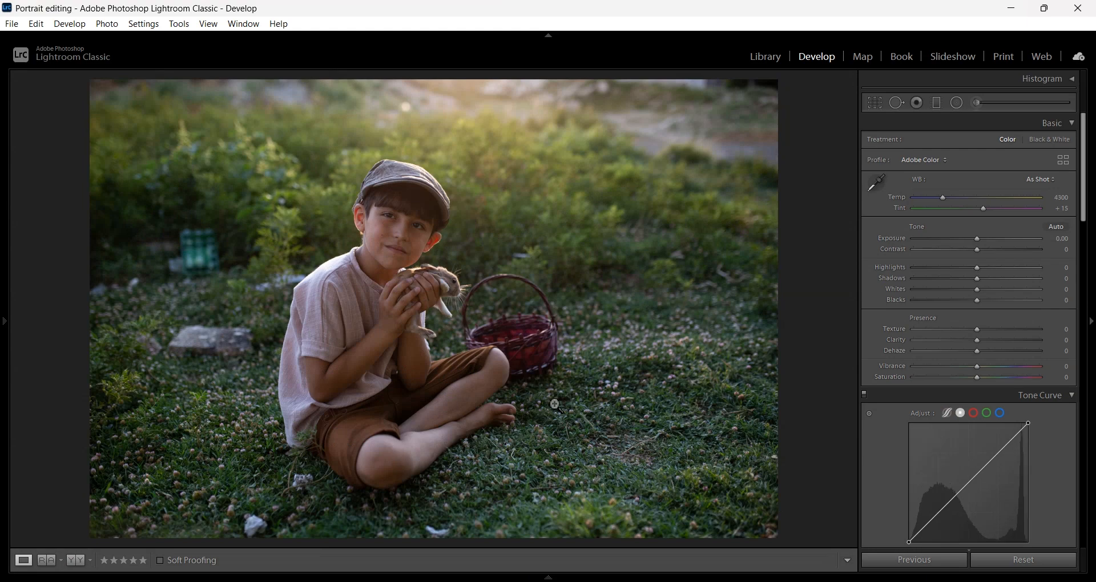
key("Right")
key("Right")
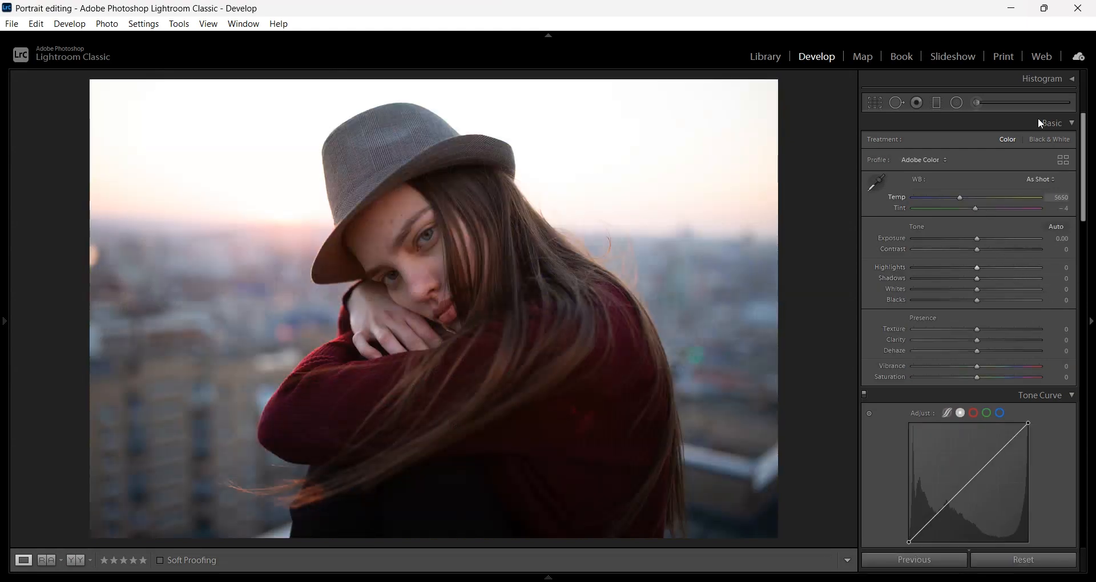
left_click(3, 343)
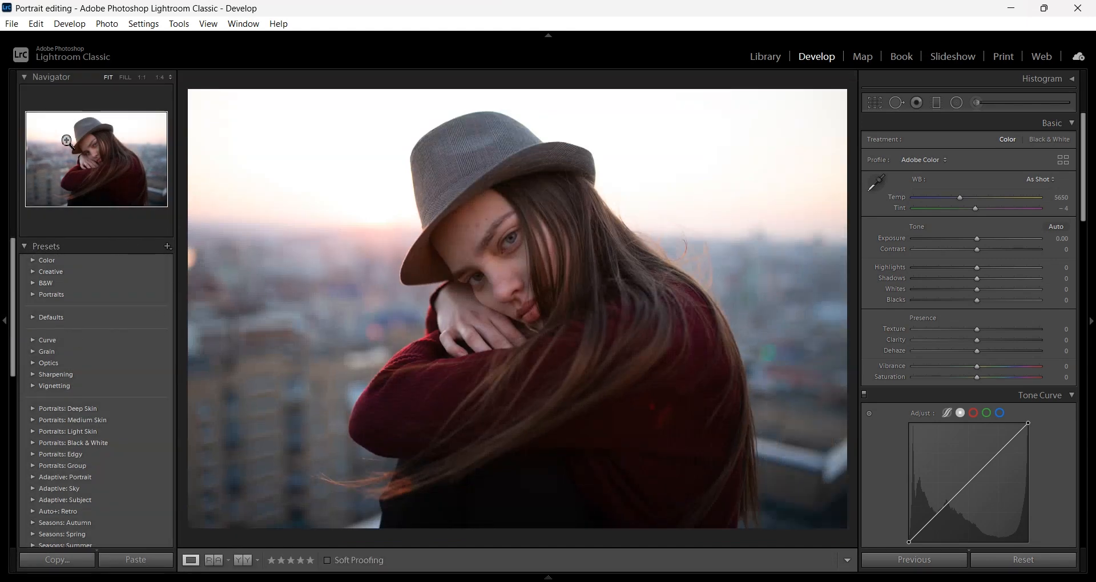
left_click(90, 148)
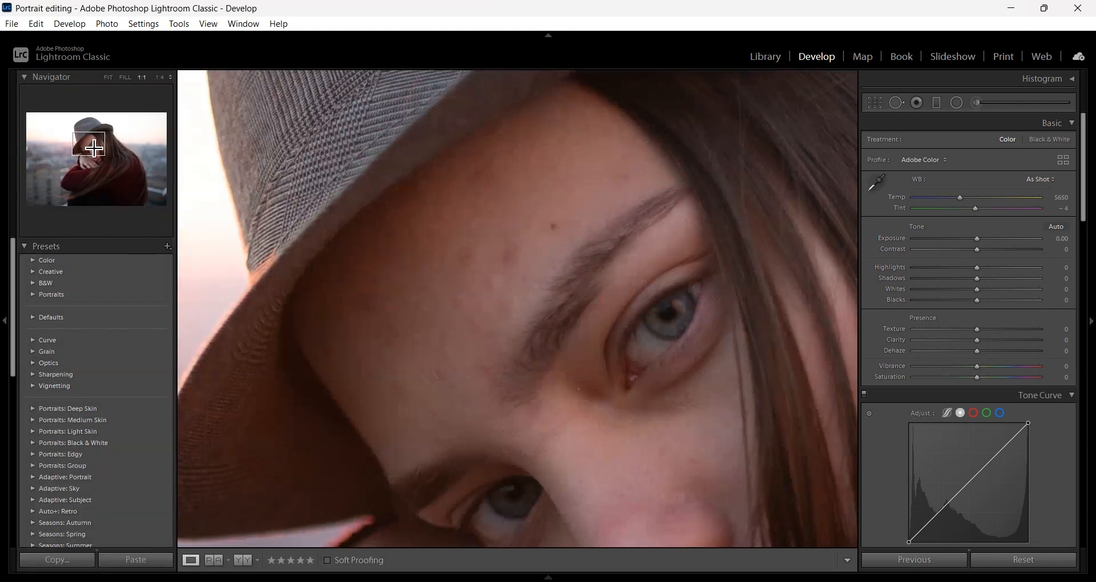
mouse_move(90, 150)
left_mouse_down()
mouse_move(80, 128)
mouse_move(97, 168)
mouse_move(93, 143)
mouse_move(125, 177)
mouse_move(76, 196)
mouse_move(65, 177)
mouse_move(98, 149)
left_mouse_up()
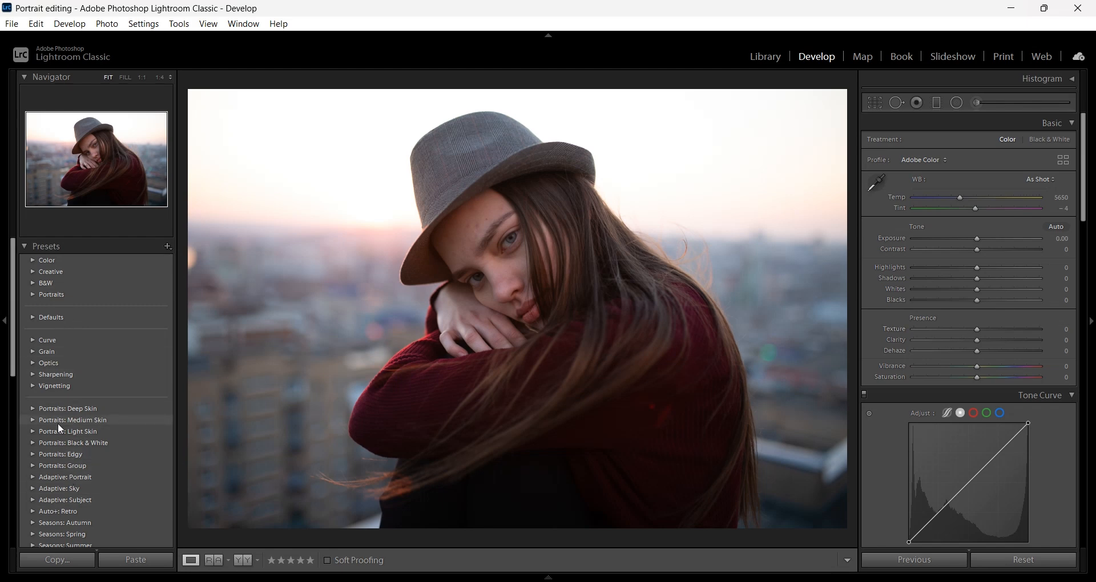
scroll(95, 432, "down", 5)
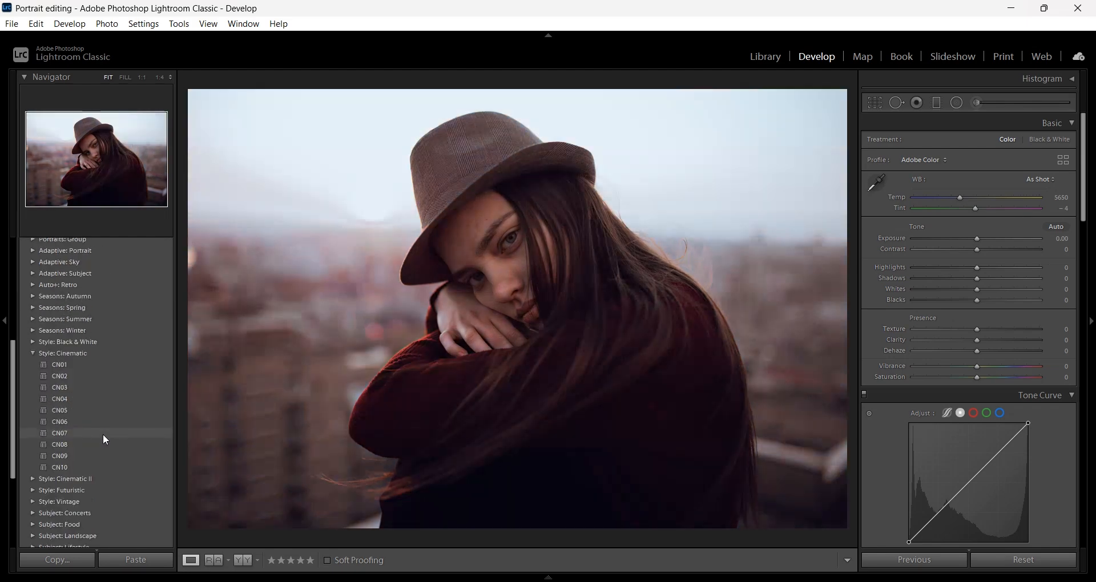
scroll(102, 431, "up", 8)
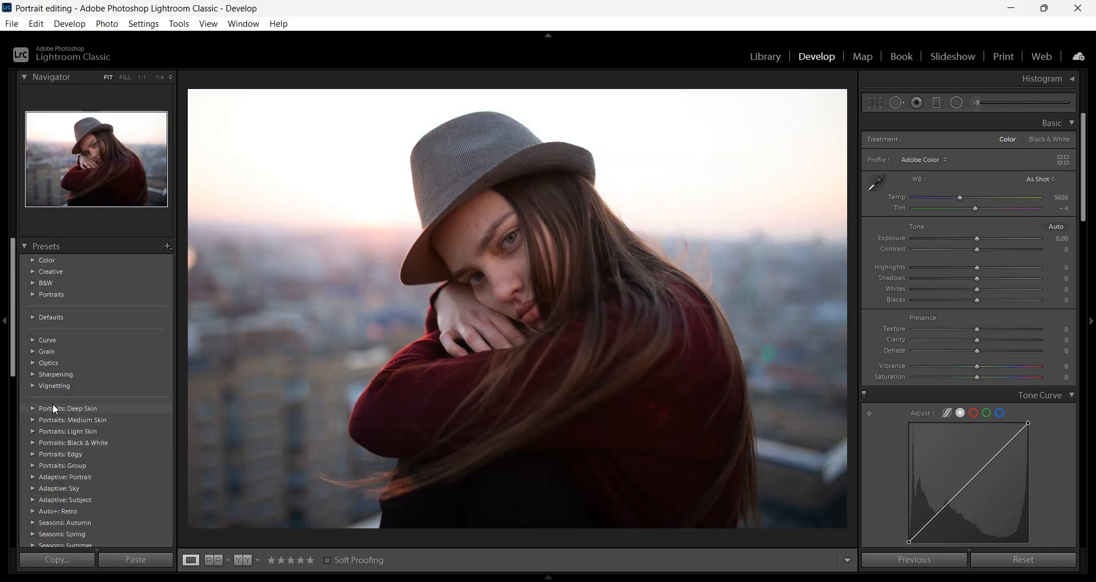
Collapse Presets, hide the left panel group, and expand the Histogram panel
left_click(24, 245)
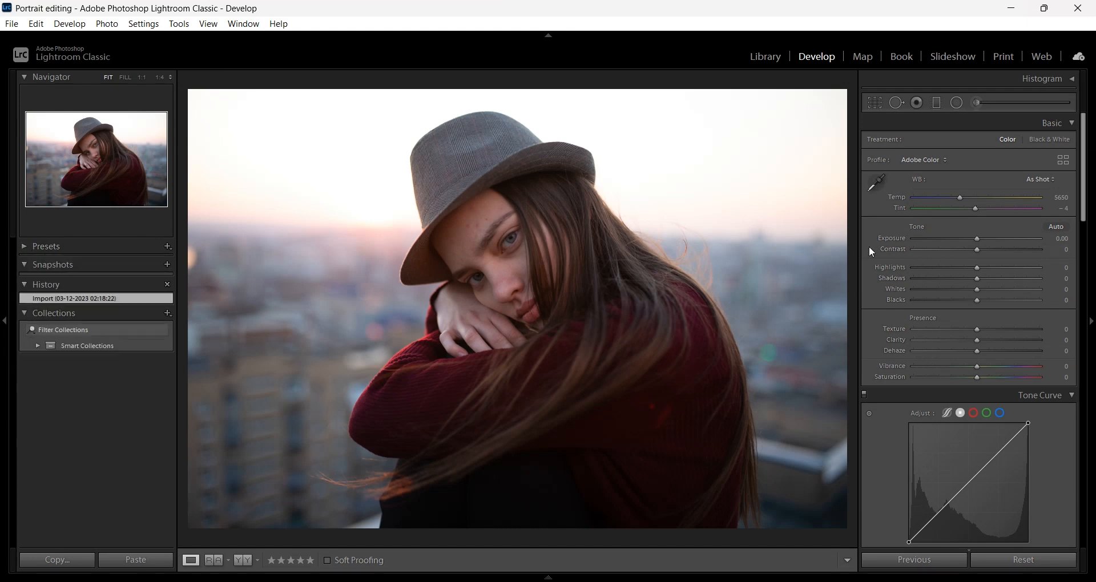
left_click(6, 323)
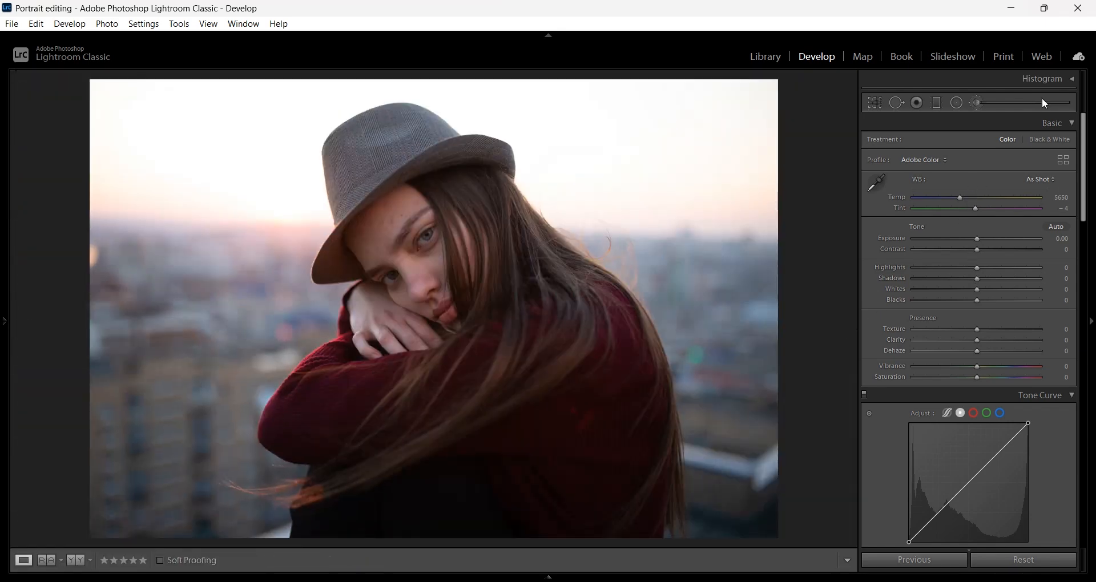
left_click(1072, 79)
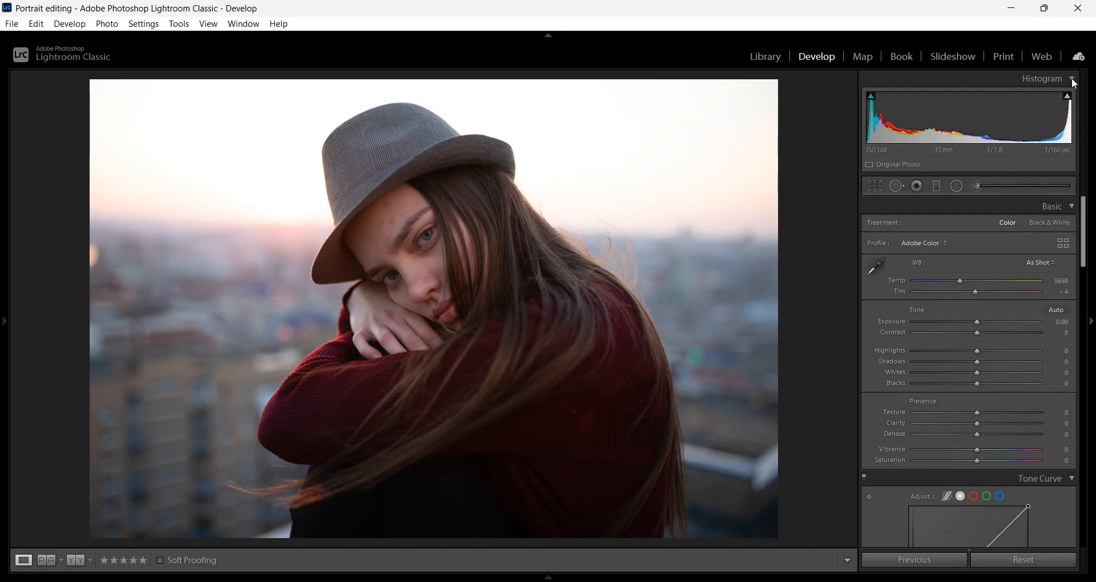
Collapse the Histogram panel so the Basic panel sits at the top of the right side
left_click(1072, 79)
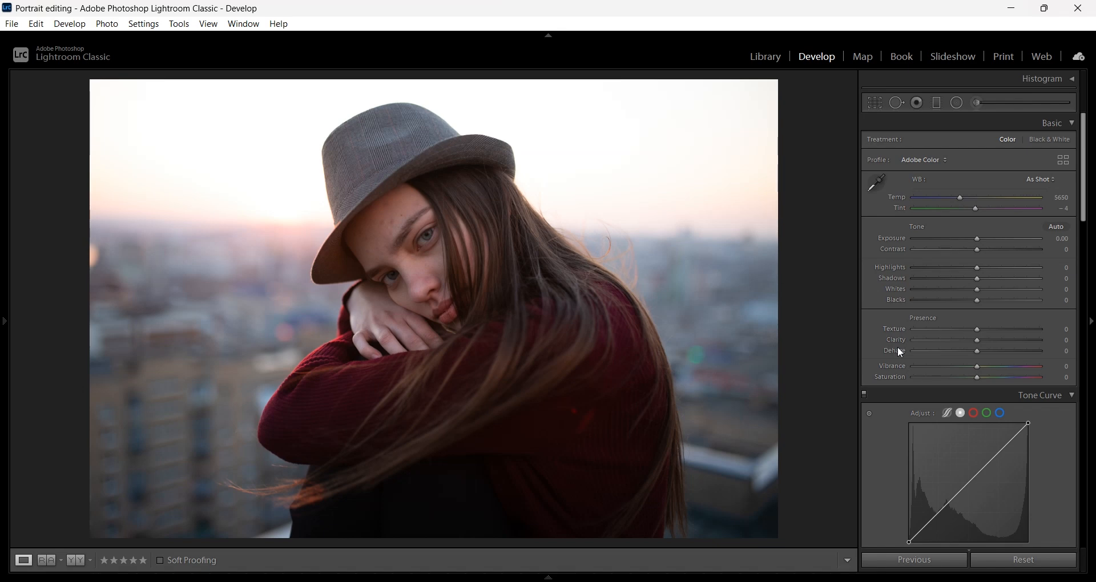
left_click_drag(978, 330, 1006, 330)
left_click_drag(977, 341, 1000, 347)
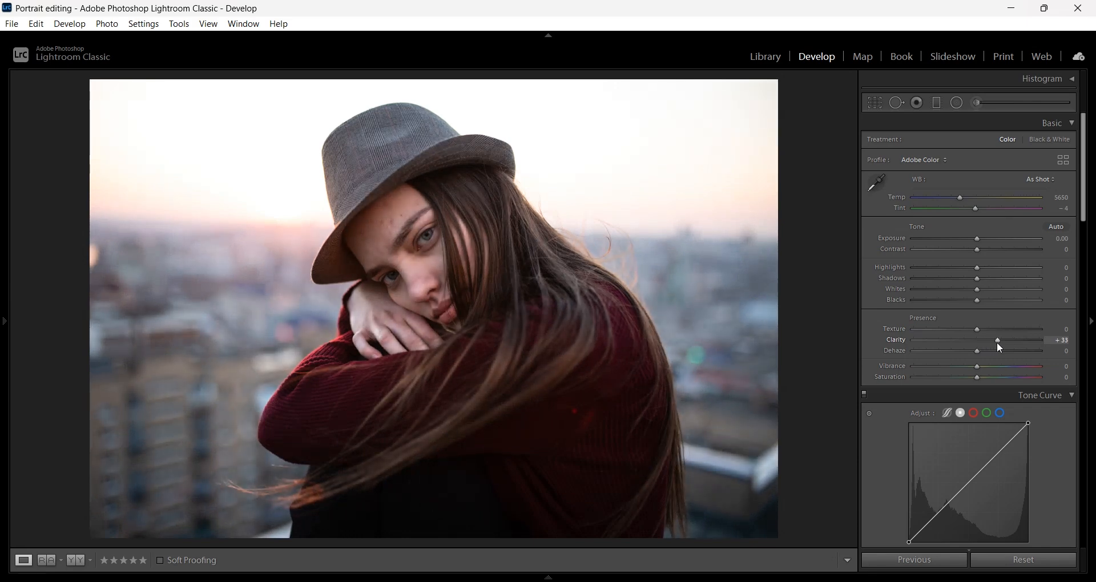
double_click(997, 342)
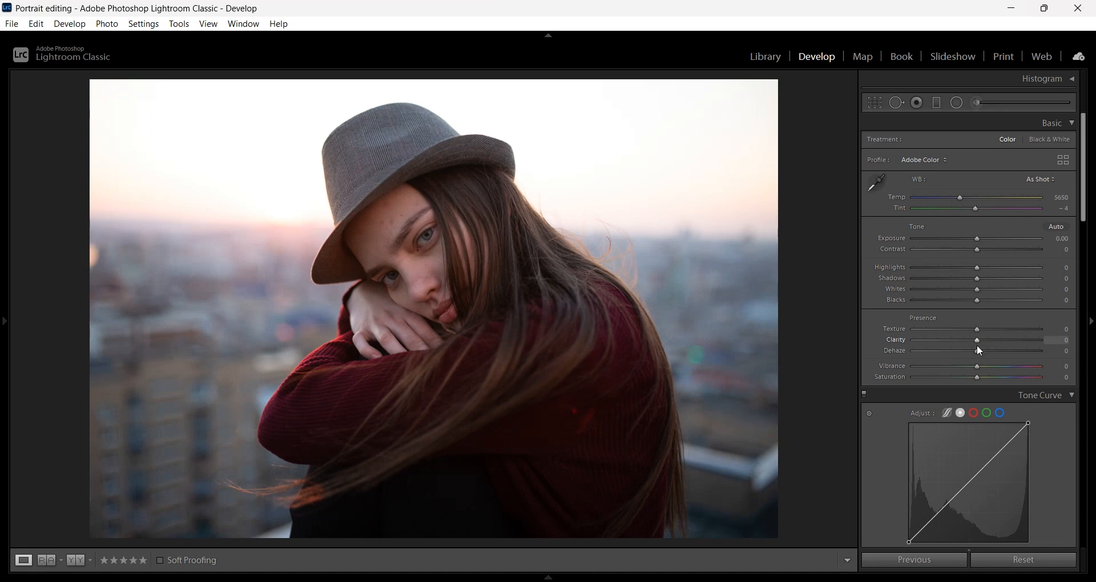
left_click_drag(978, 350, 998, 362)
double_click(997, 351)
left_click_drag(1085, 191, 1086, 261)
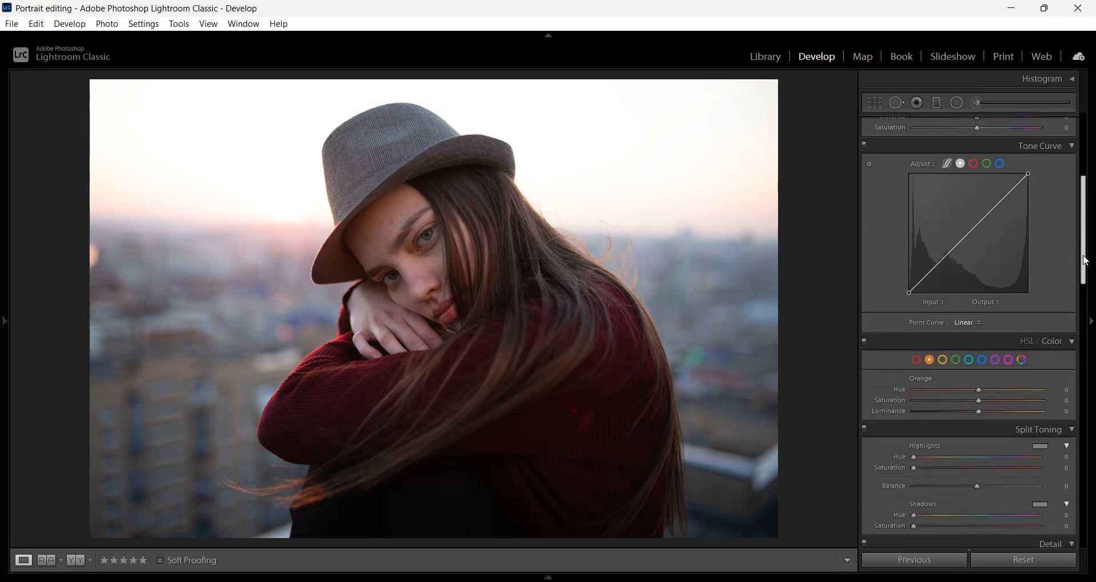
Try an S-curve on the RGB tone curve, then reshape the red channel curve
left_click(999, 206)
left_click_drag(998, 205, 993, 201)
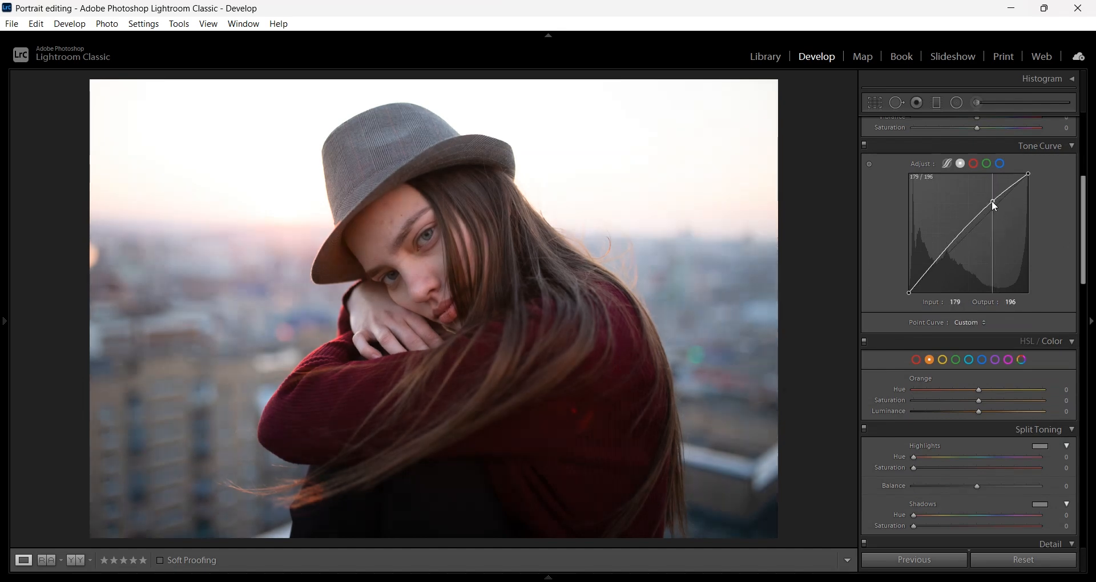
left_click(961, 241)
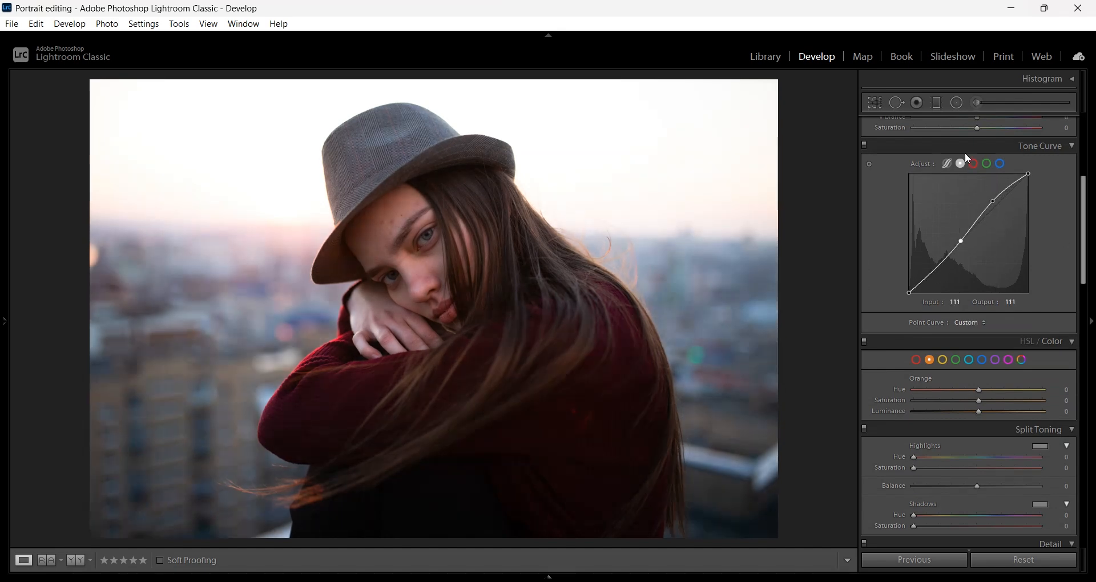
left_click(974, 164)
left_click_drag(1001, 201, 997, 197)
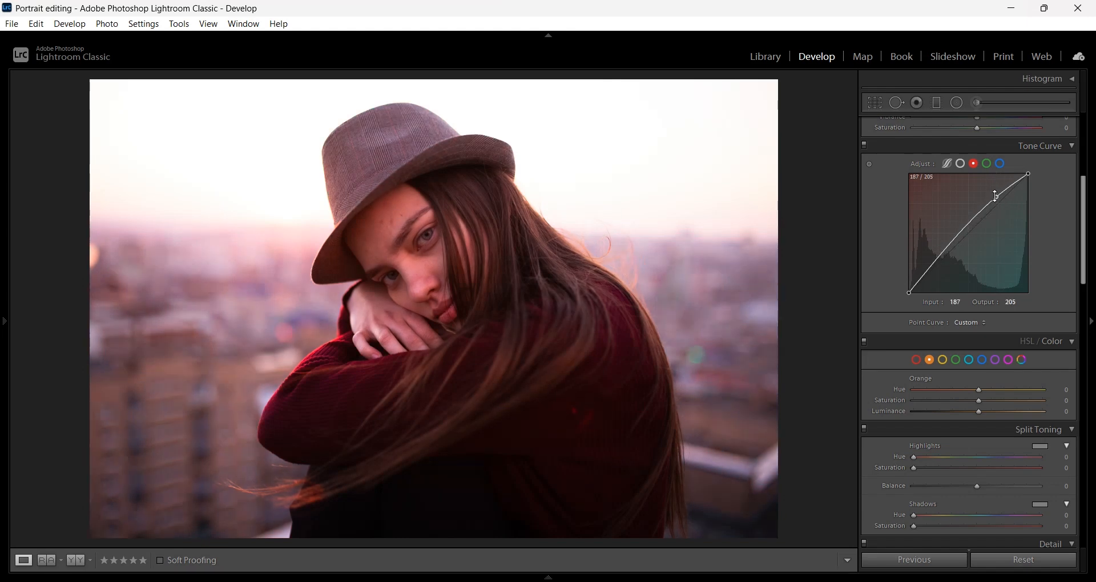
left_click_drag(948, 253, 948, 262)
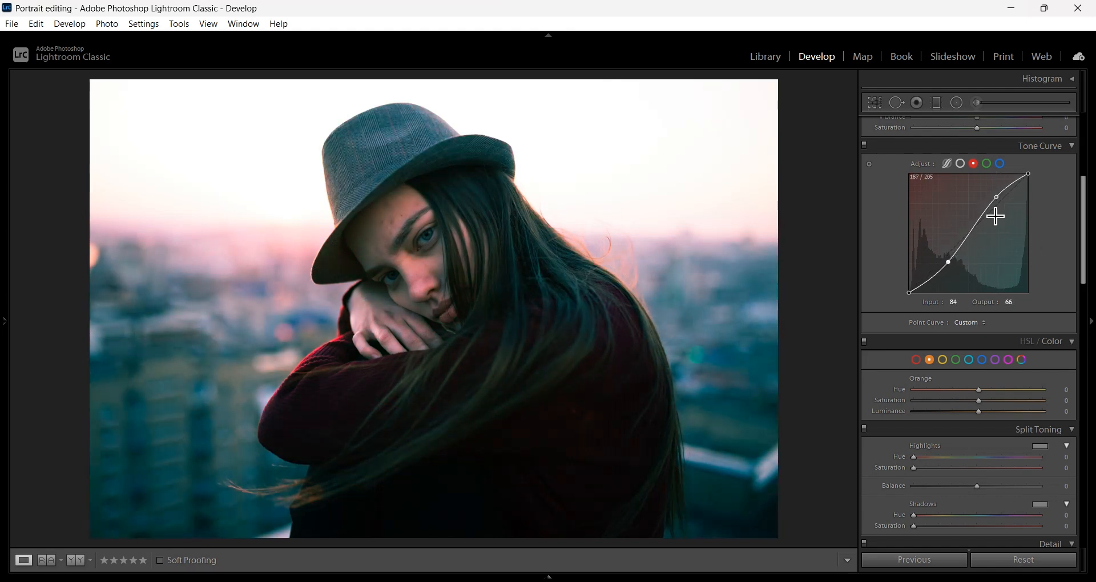
Remove all red and RGB curve points, returning the tone curve to linear
double_click(996, 197)
double_click(948, 272)
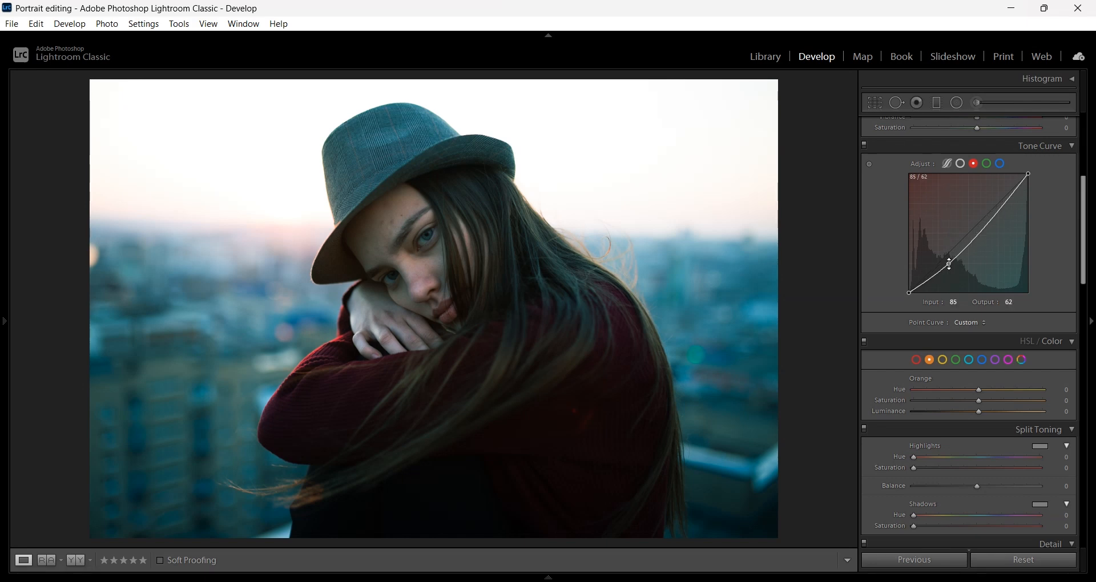
left_click(961, 163)
double_click(993, 201)
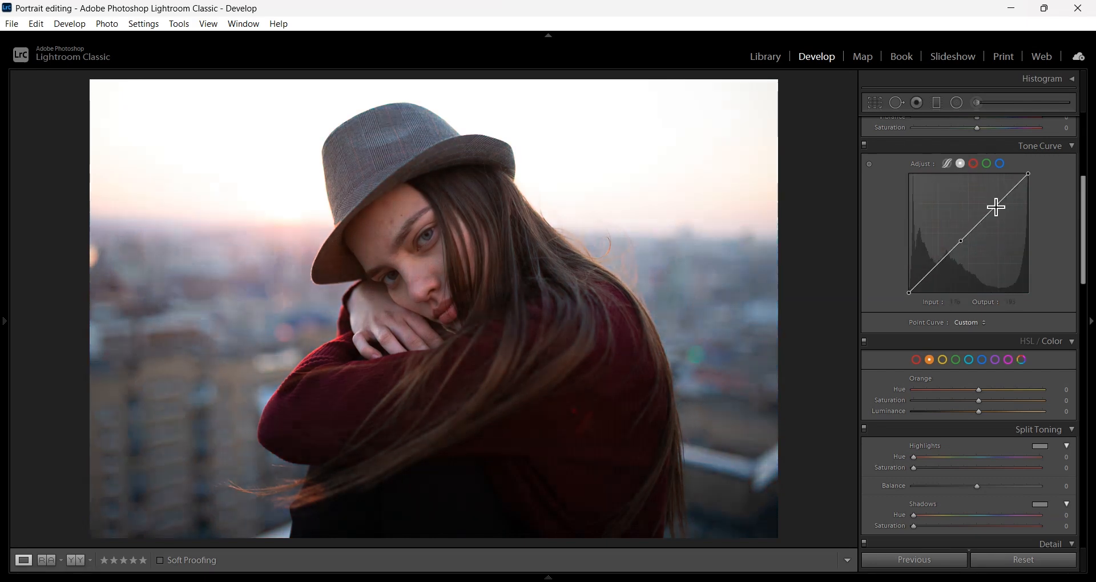
double_click(961, 241)
In HSL / Color, test the orange hue and set Yellow Hue -5, Saturation +15
left_click(1038, 342)
left_click(1048, 345)
left_click(944, 361)
left_click_drag(981, 401, 1024, 402)
left_click(980, 390)
left_click(931, 361)
left_click_drag(939, 392, 993, 406)
left_click(943, 360)
Reset Yellow Saturation to 0, test a warm Split Toning highlight tint, then reset its Hue and Saturation to 0
double_click(989, 401)
scroll(954, 374, "down", 3)
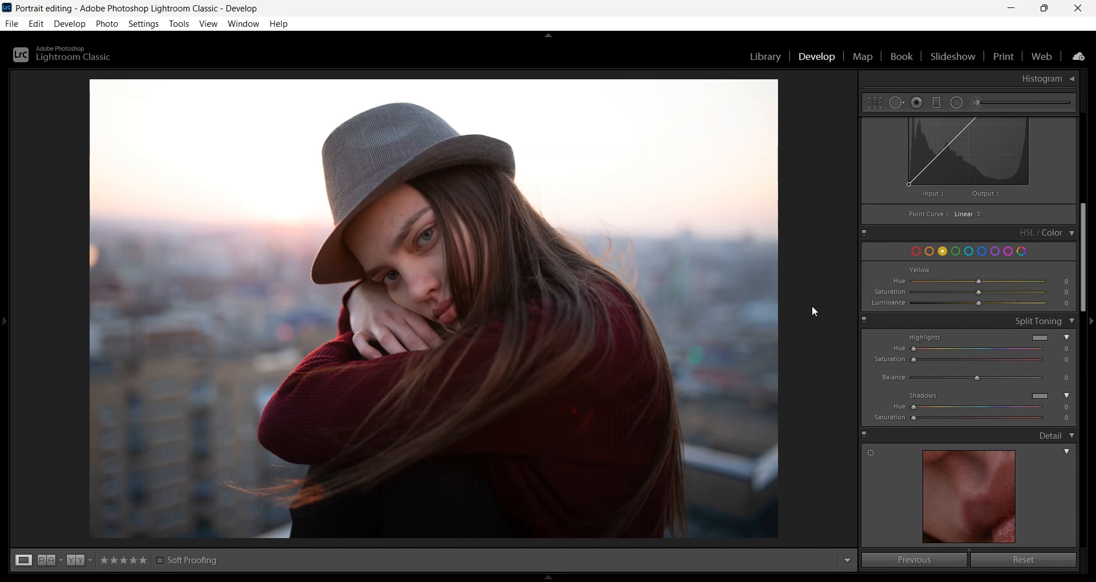
left_click_drag(916, 349, 965, 365)
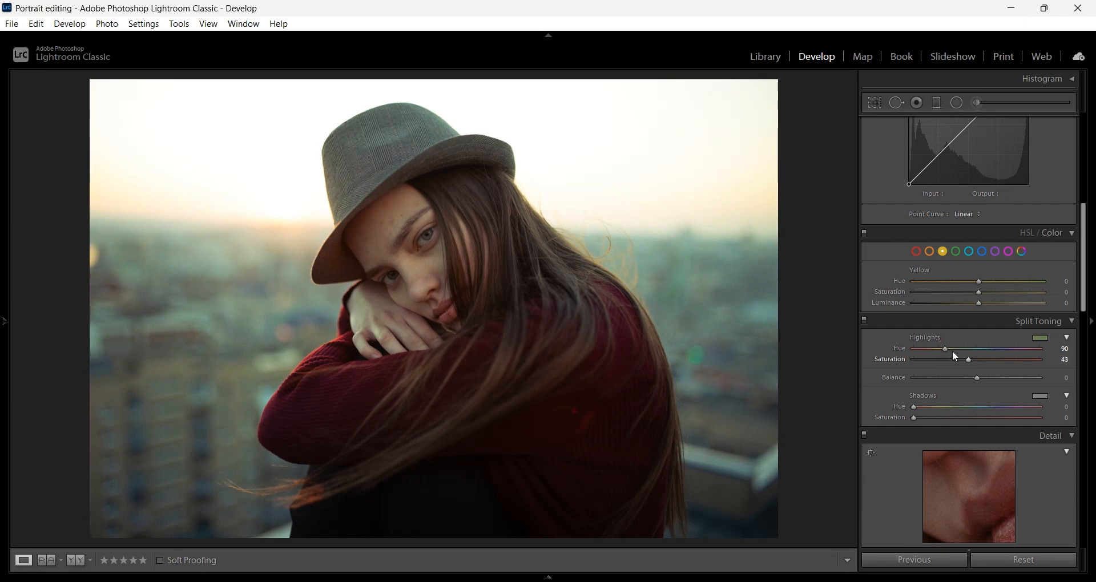
mouse_move(945, 350)
left_mouse_down()
mouse_move(958, 350)
mouse_move(944, 355)
left_mouse_up()
double_click(935, 349)
double_click(971, 361)
scroll(874, 382, "down", 5)
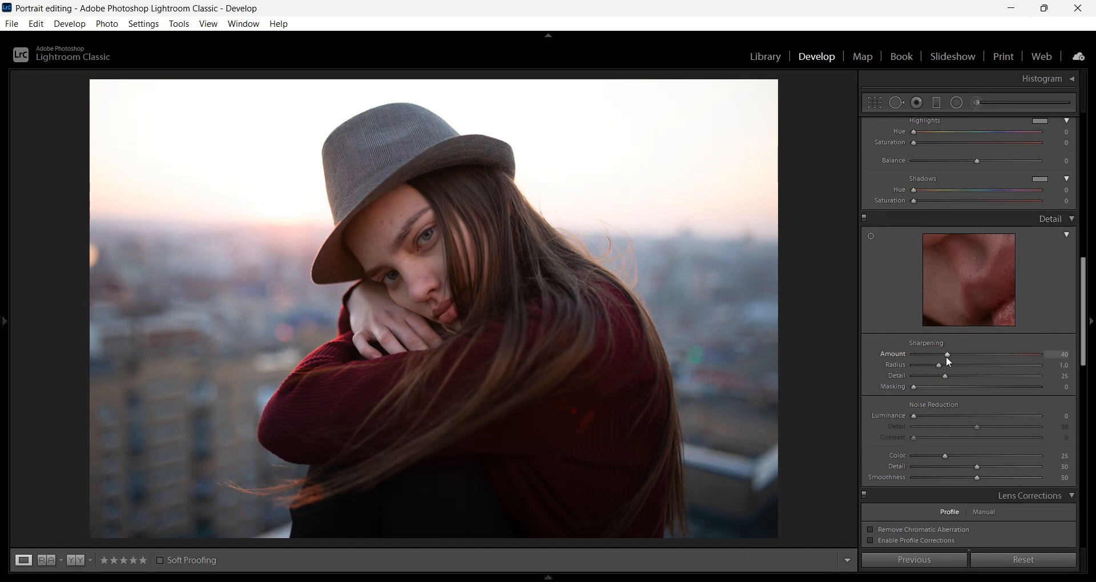
left_click_drag(964, 362, 990, 360)
left_click_drag(967, 302, 951, 267)
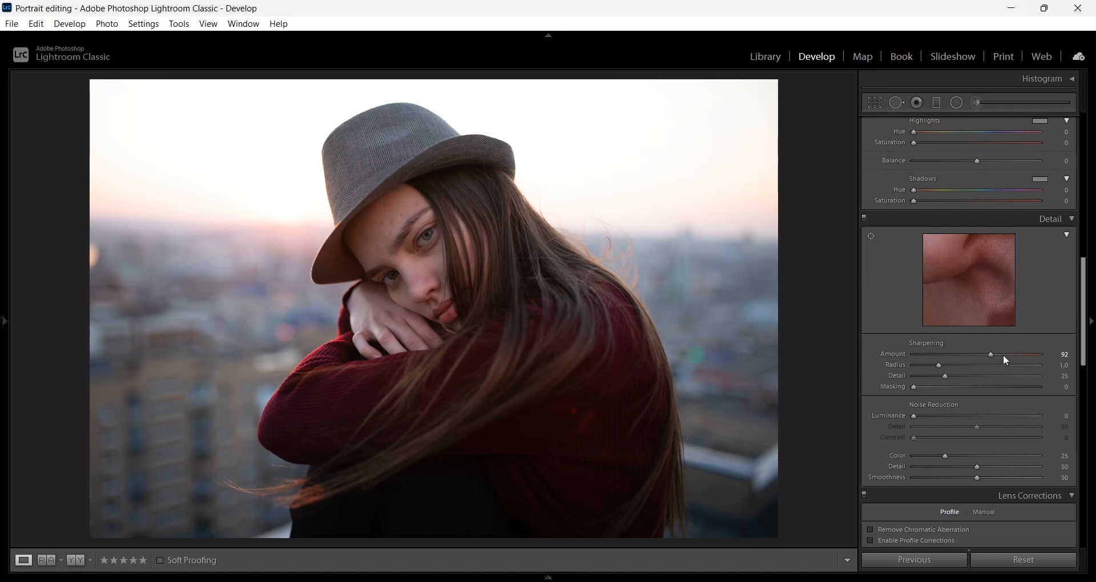
mouse_move(1004, 355)
left_mouse_down()
mouse_move(1040, 358)
mouse_move(914, 355)
mouse_move(1009, 357)
left_mouse_up()
left_click_drag(917, 415, 985, 420)
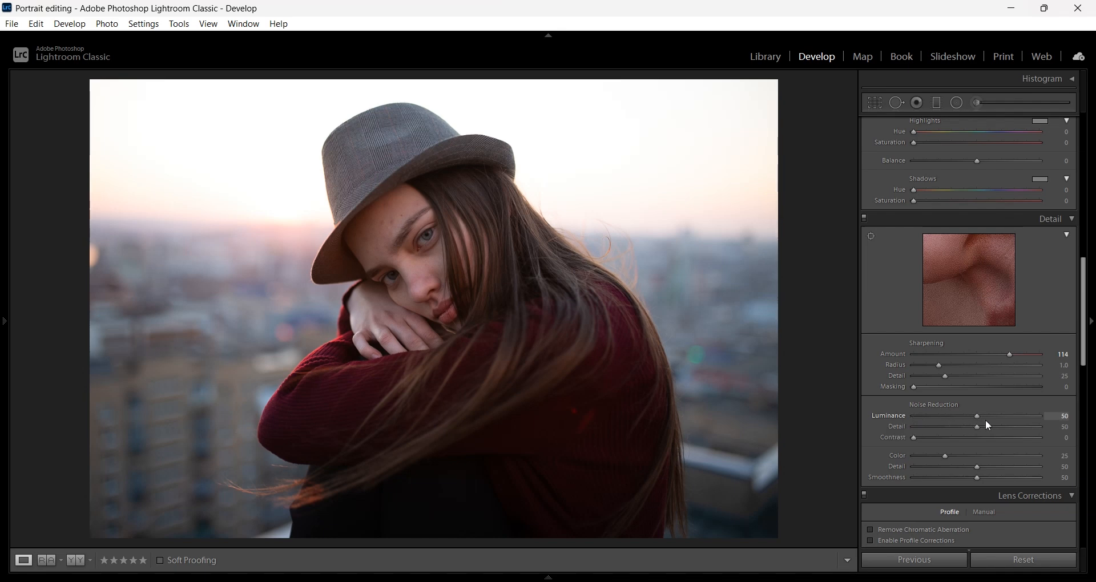
double_click(984, 416)
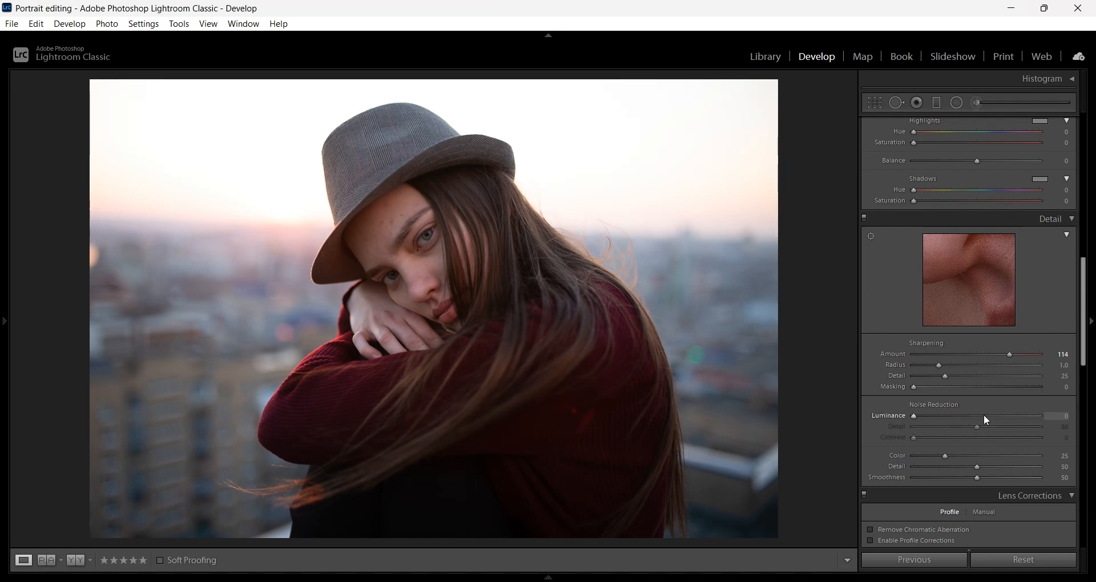
double_click(1010, 354)
Enable Remove Chromatic Aberration and Profile Corrections, using the Sigma 35mm F1.4 DG HSM A012 profile
scroll(969, 319, "down", 4)
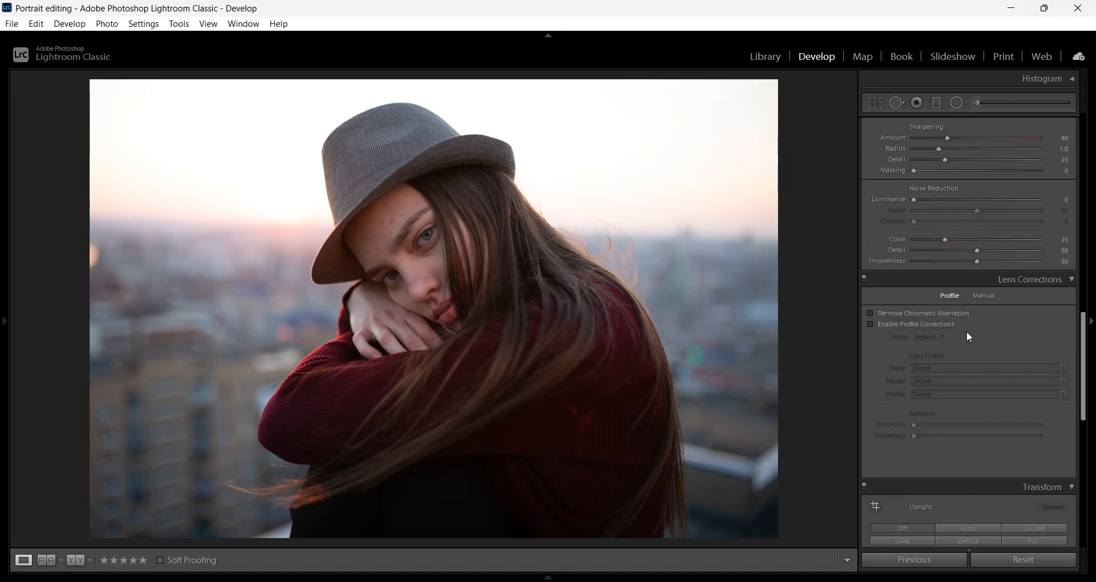
left_click(900, 314)
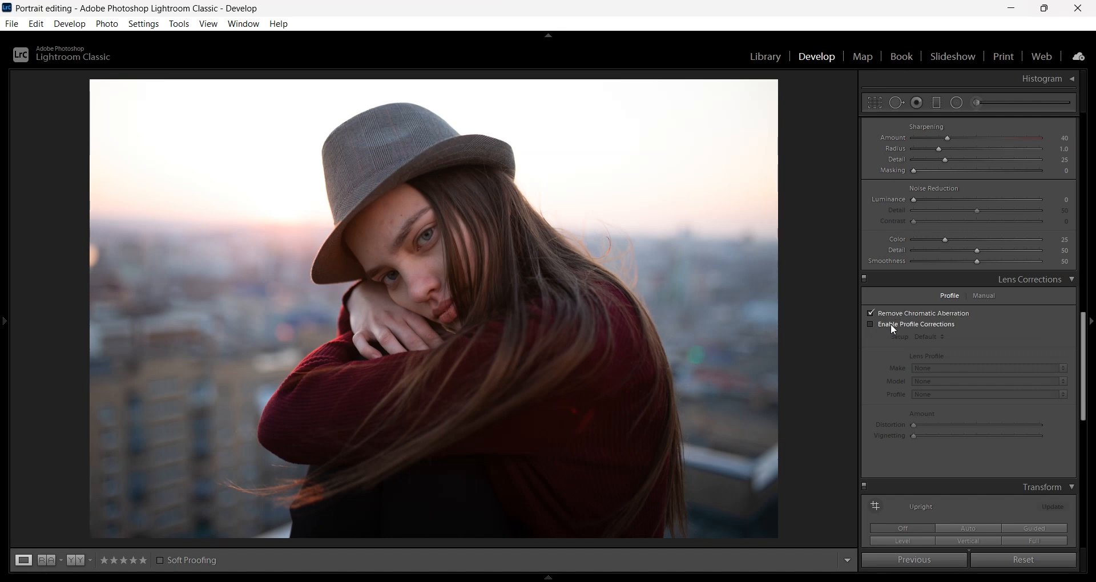
left_click(893, 329)
left_click(906, 330)
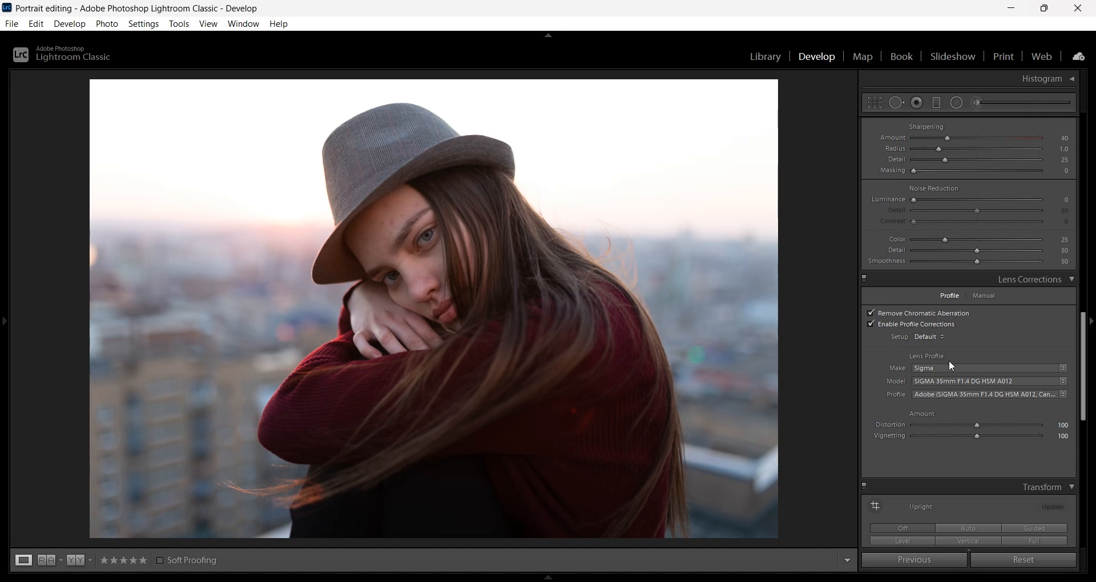
Review the Transform, Effects and Calibration settings, leaving the Calibration section collapsed
scroll(949, 361, "down", 4)
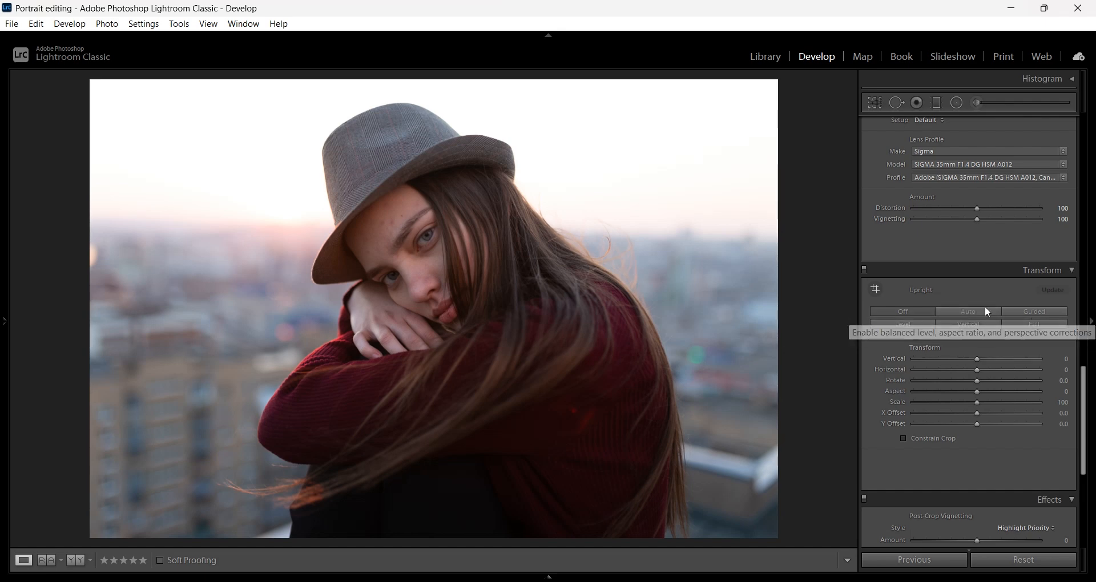
scroll(885, 386, "down", 4)
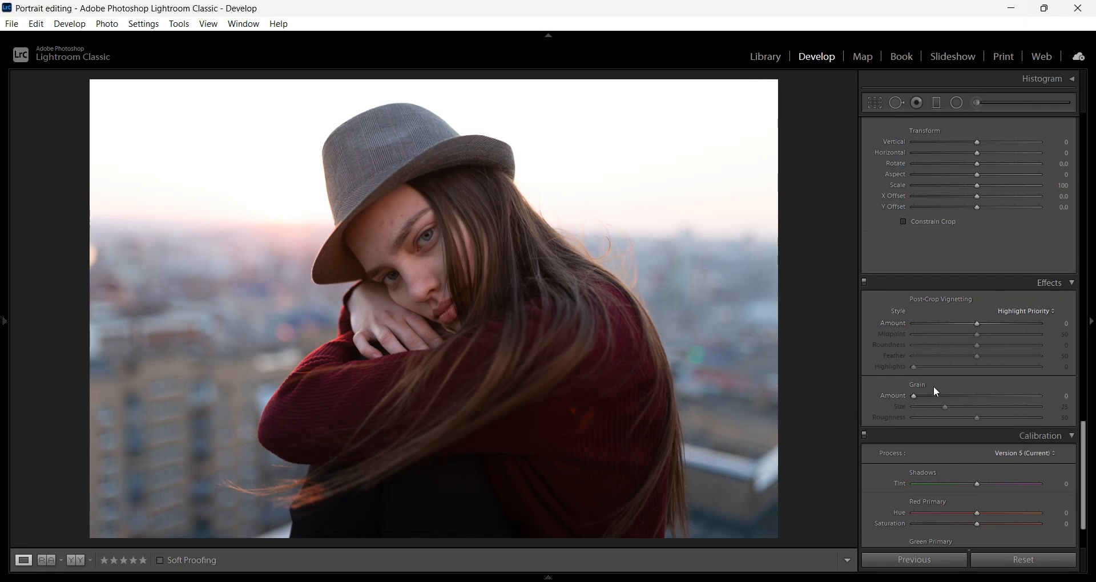
scroll(934, 385, "down", 3)
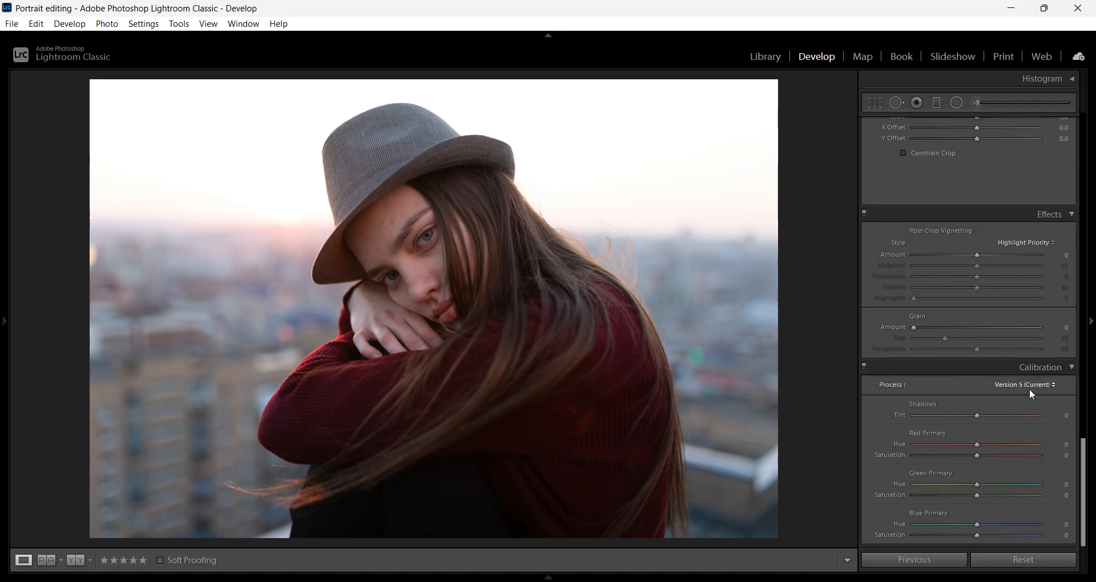
left_click(1073, 368)
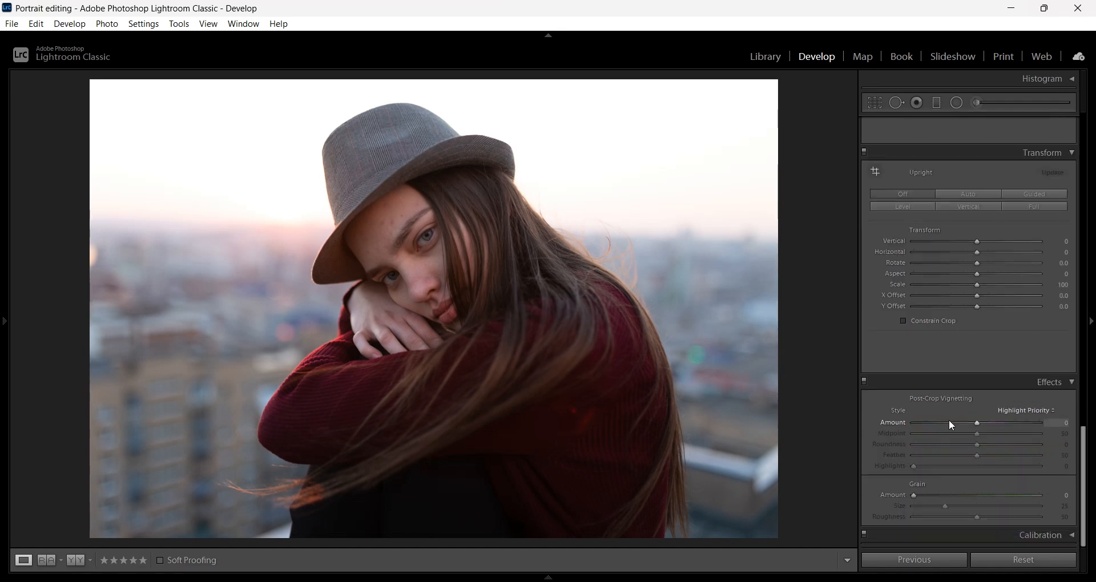